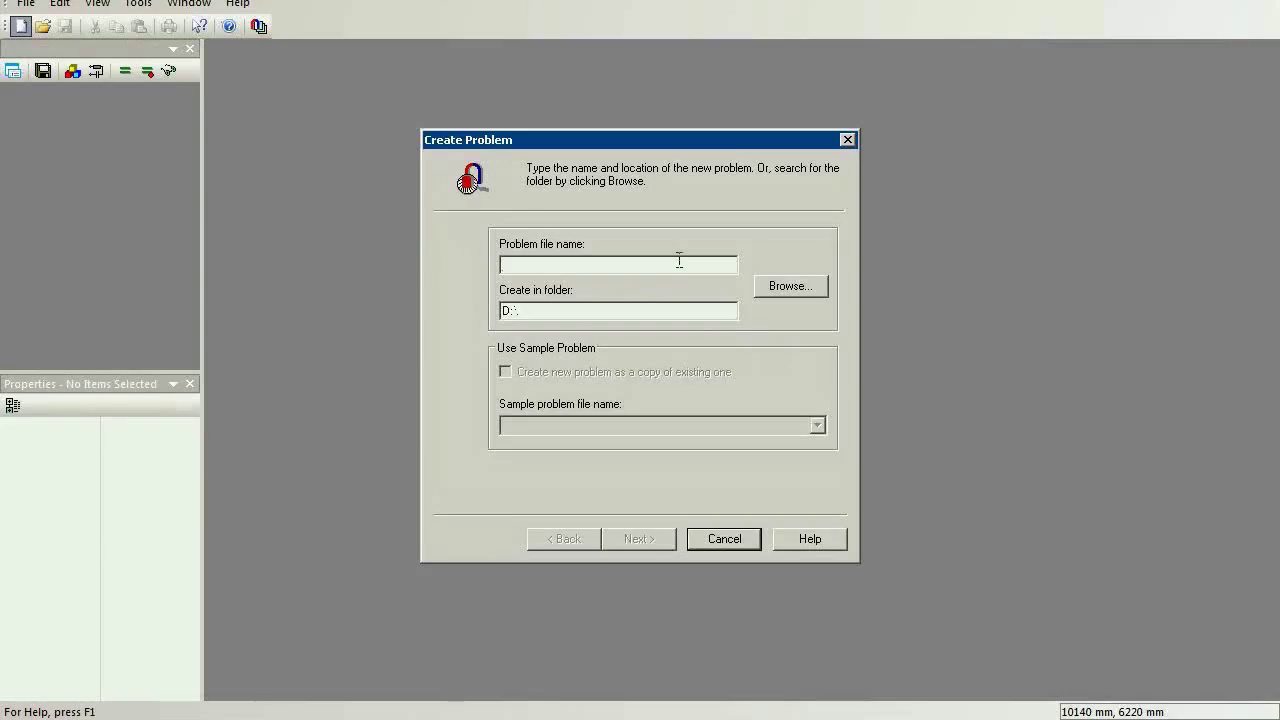
# - Create a plane-parallel electrostatics problem named cable1 in D:\ with meters as the length unit
pyautogui.write('cabl')
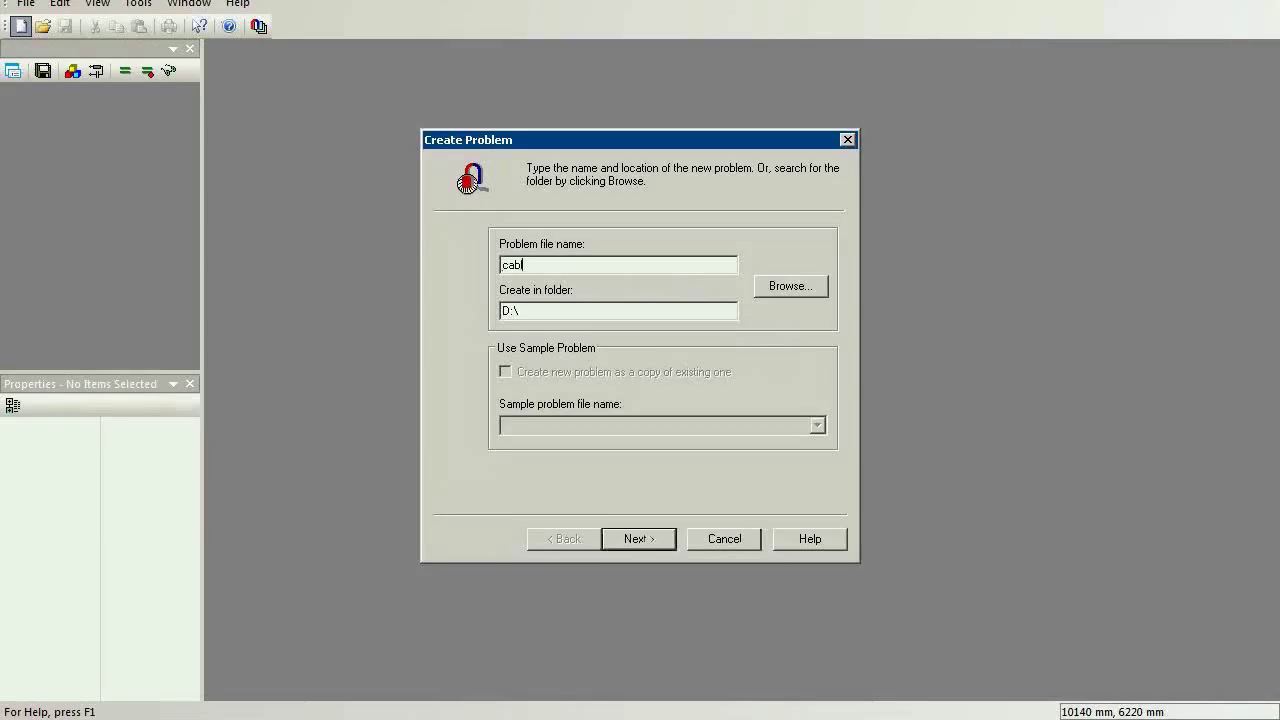
pyautogui.write('e1')
pyautogui.click(656, 538)
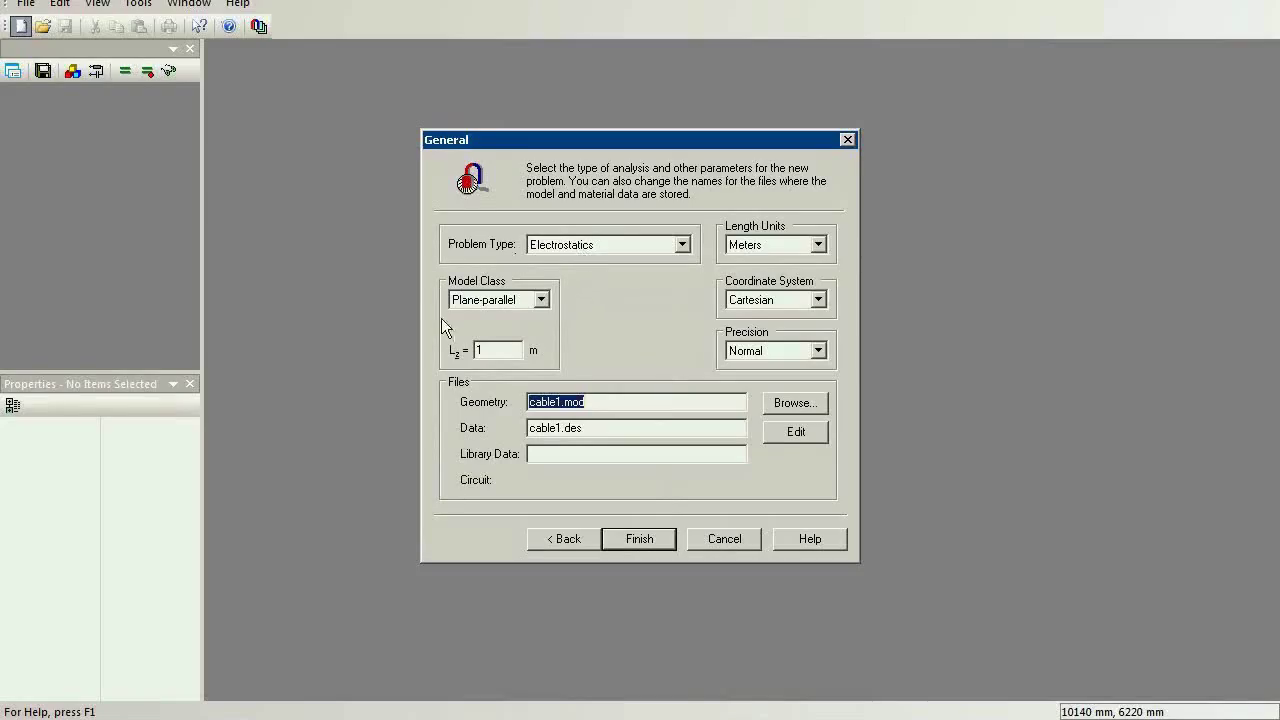
pyautogui.click(1260, 152)
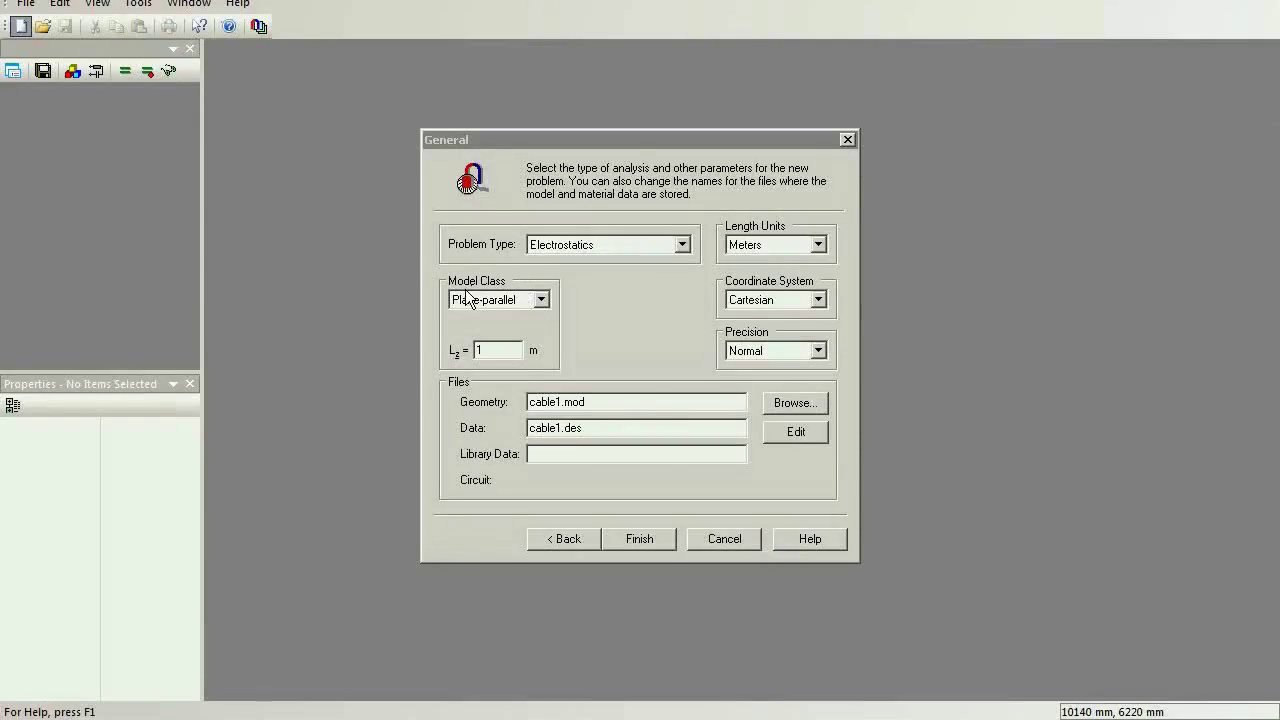
pyautogui.click(659, 543)
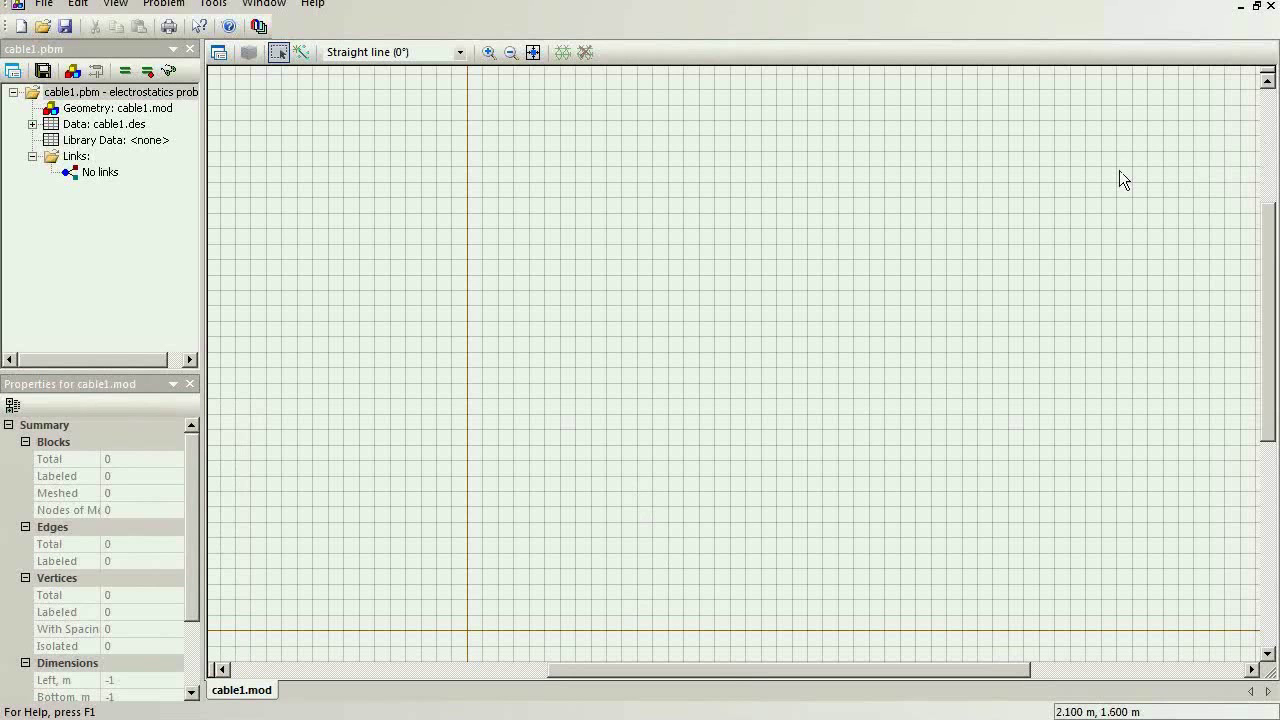
# - Import the cable cross-section geometry from the file cable_754.dxf in the 1. capacitance folder
pyautogui.click(46, 5)
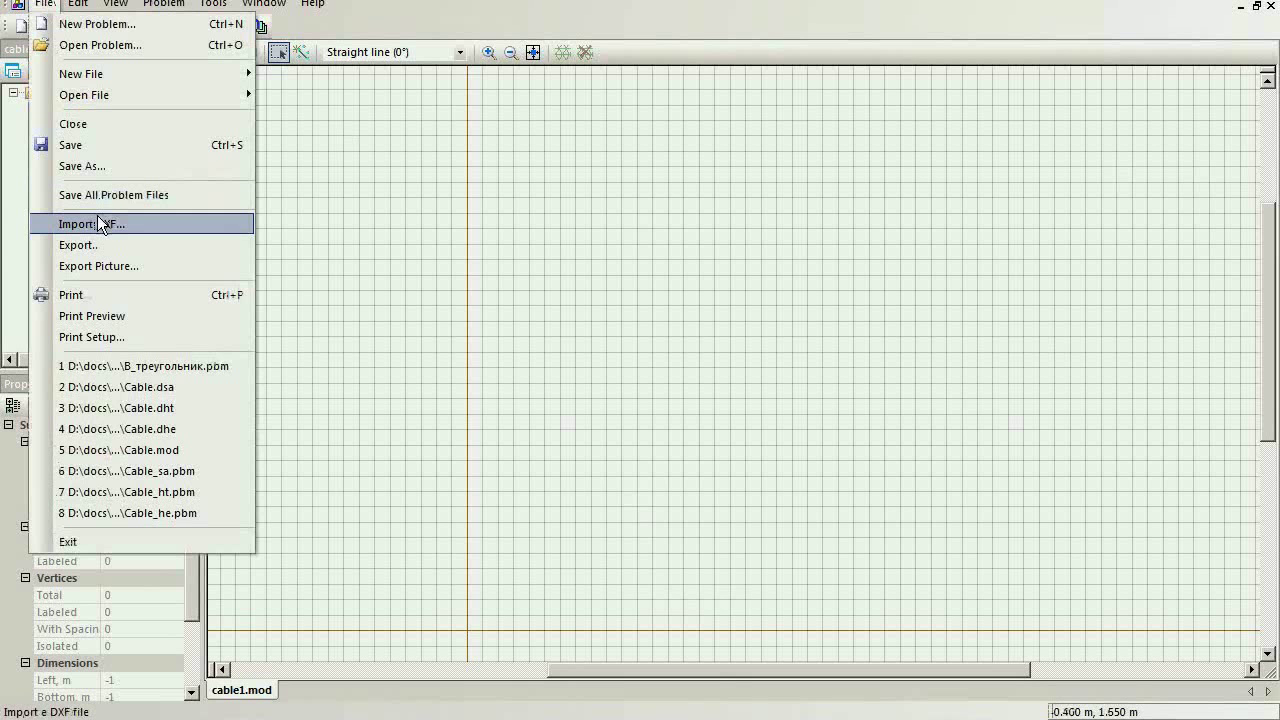
pyautogui.click(97, 216)
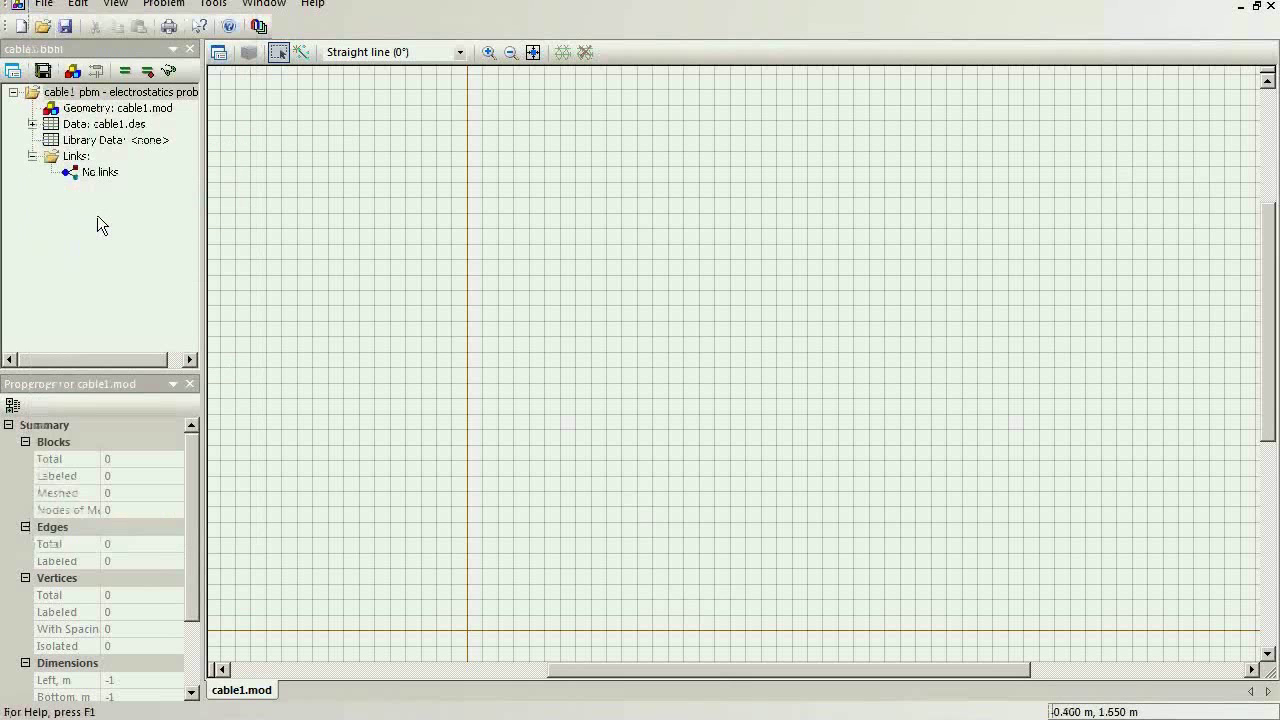
pyautogui.hotkey('ctrl', 'v')
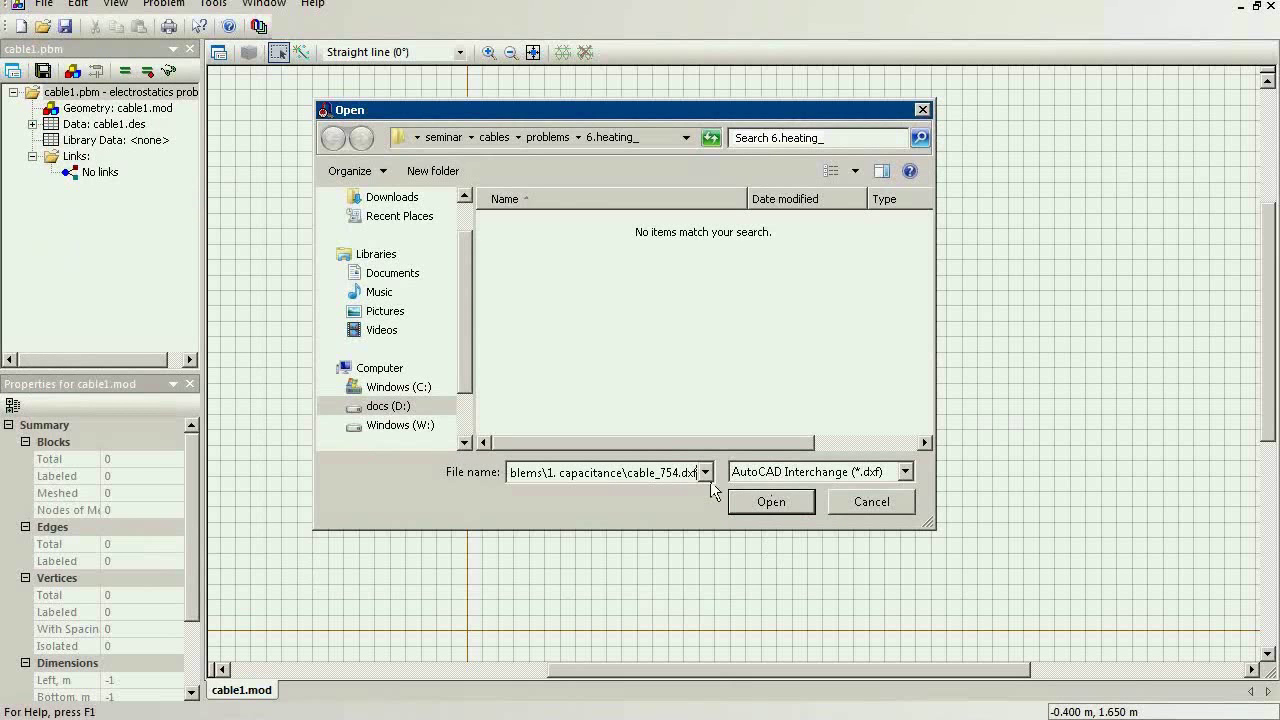
pyautogui.click(753, 506)
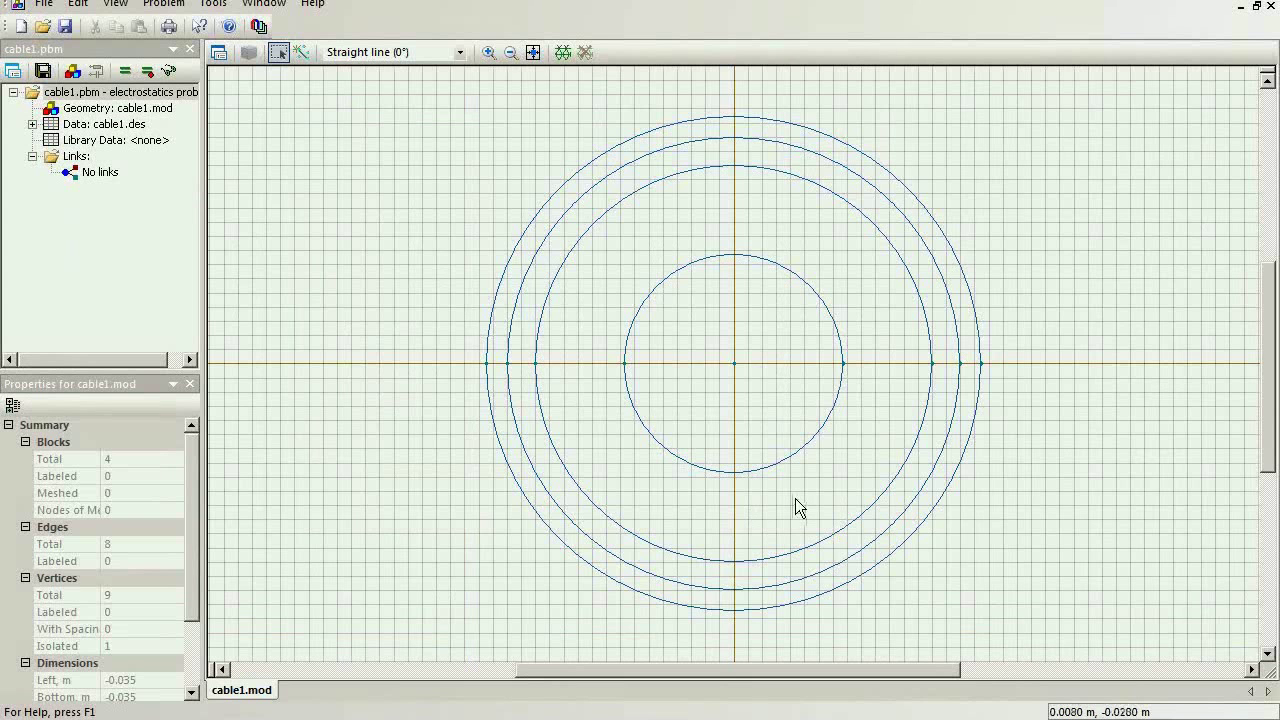
# - Label the ring block around the innermost circle as insulation
pyautogui.click(857, 436)
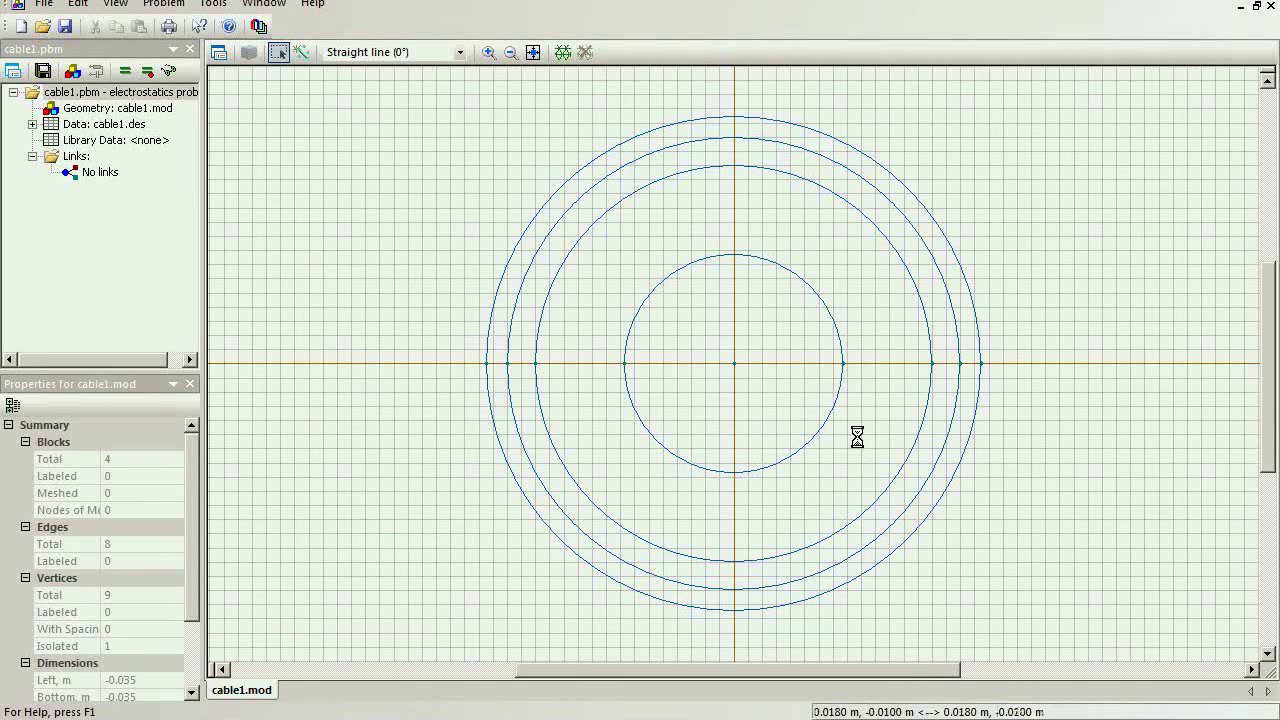
pyautogui.click(228, 70)
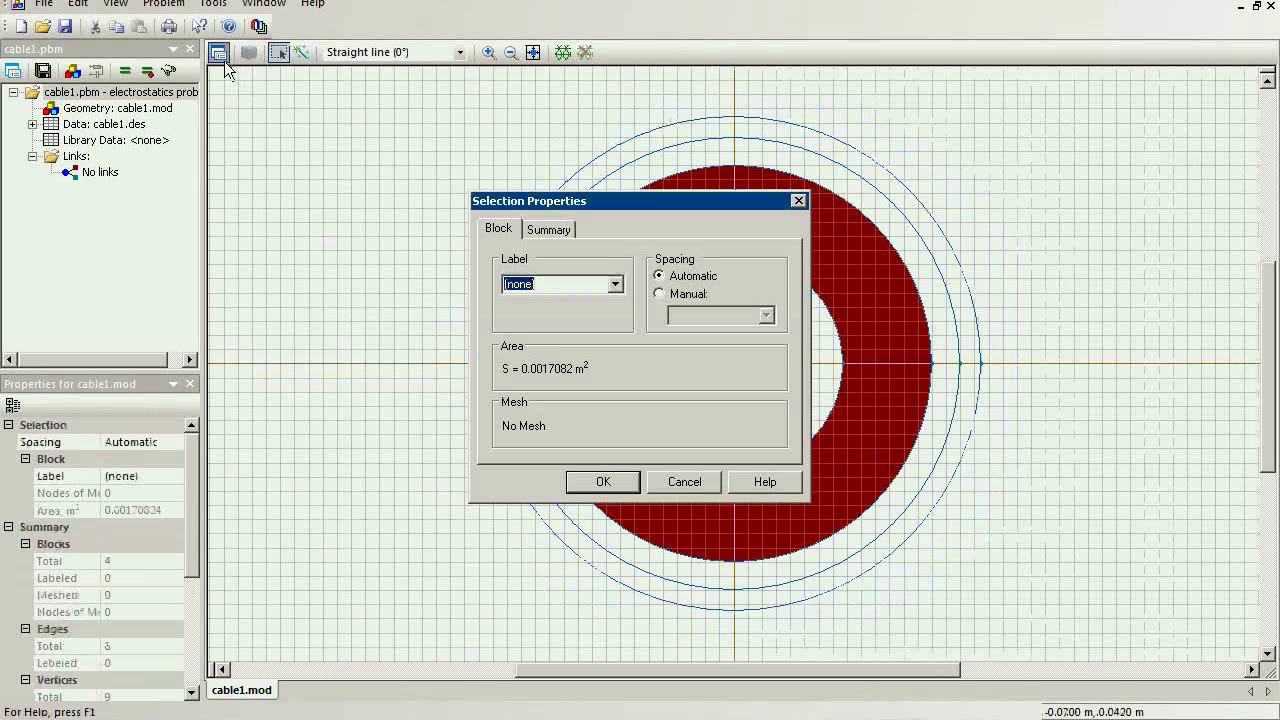
pyautogui.write('in')
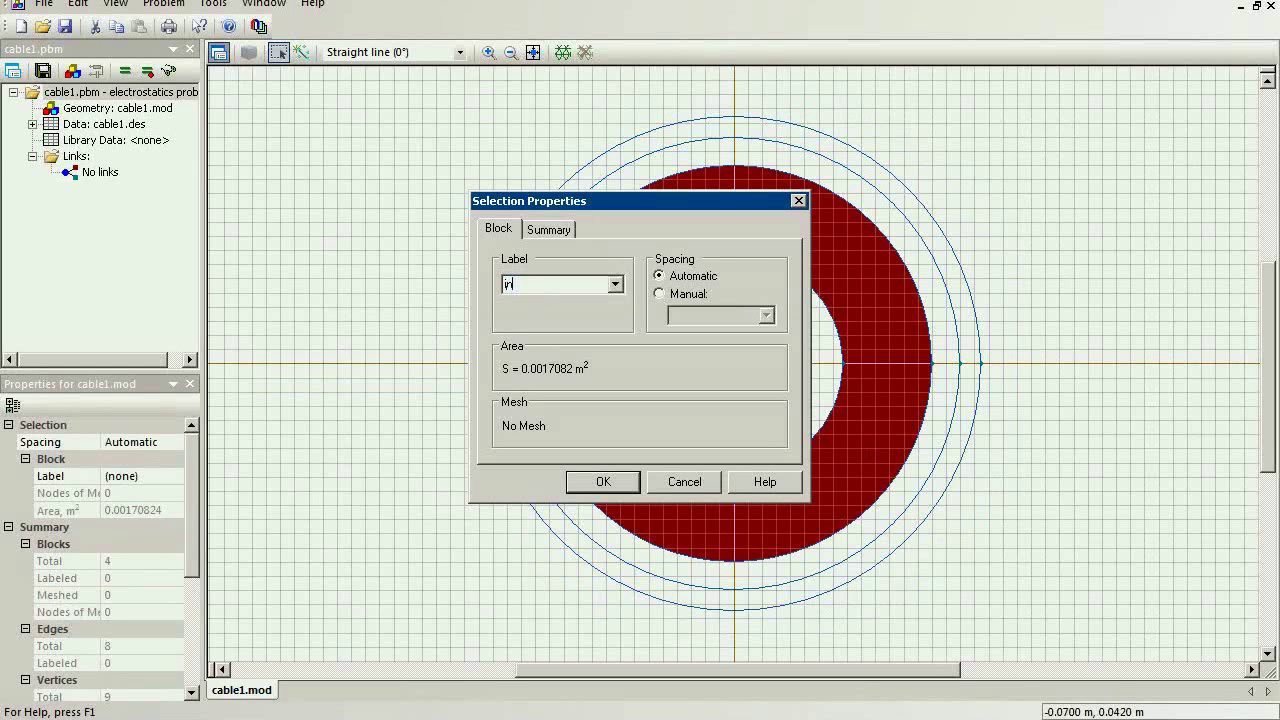
pyautogui.write('sulation')
pyautogui.press('Return')
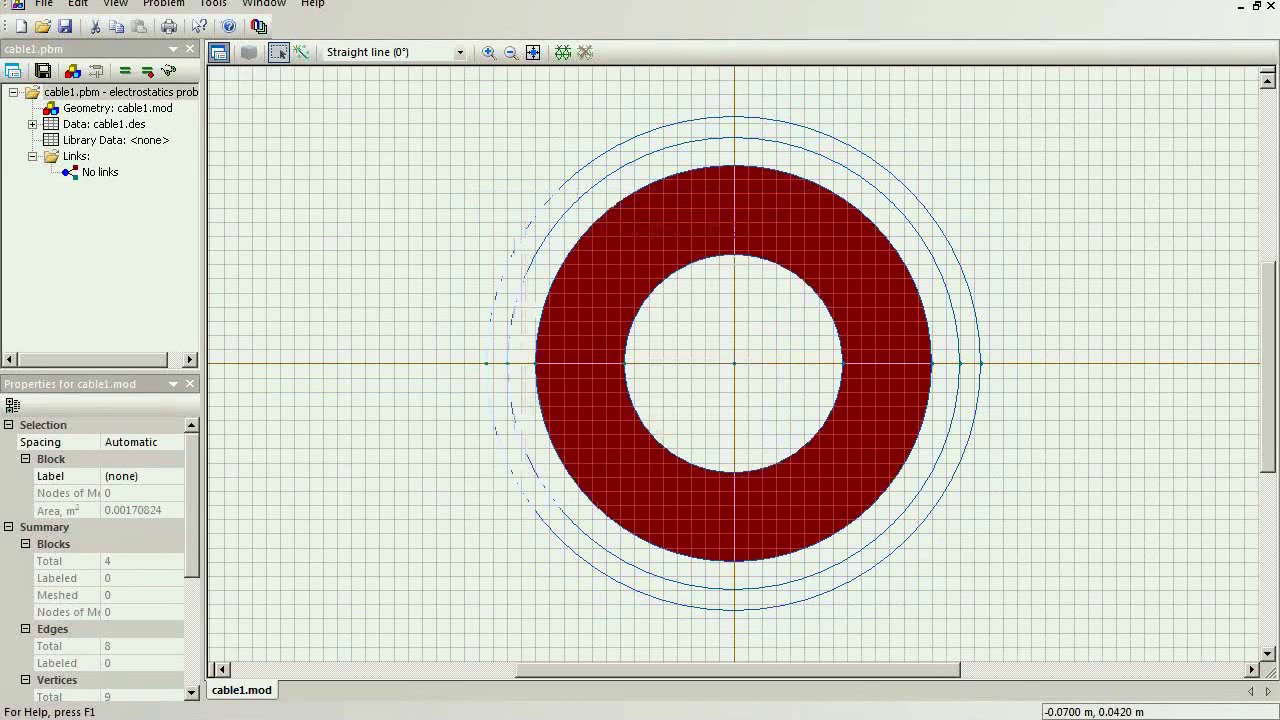
# - Assign the edge label conductor to both arcs of the innermost circle
pyautogui.click(661, 282)
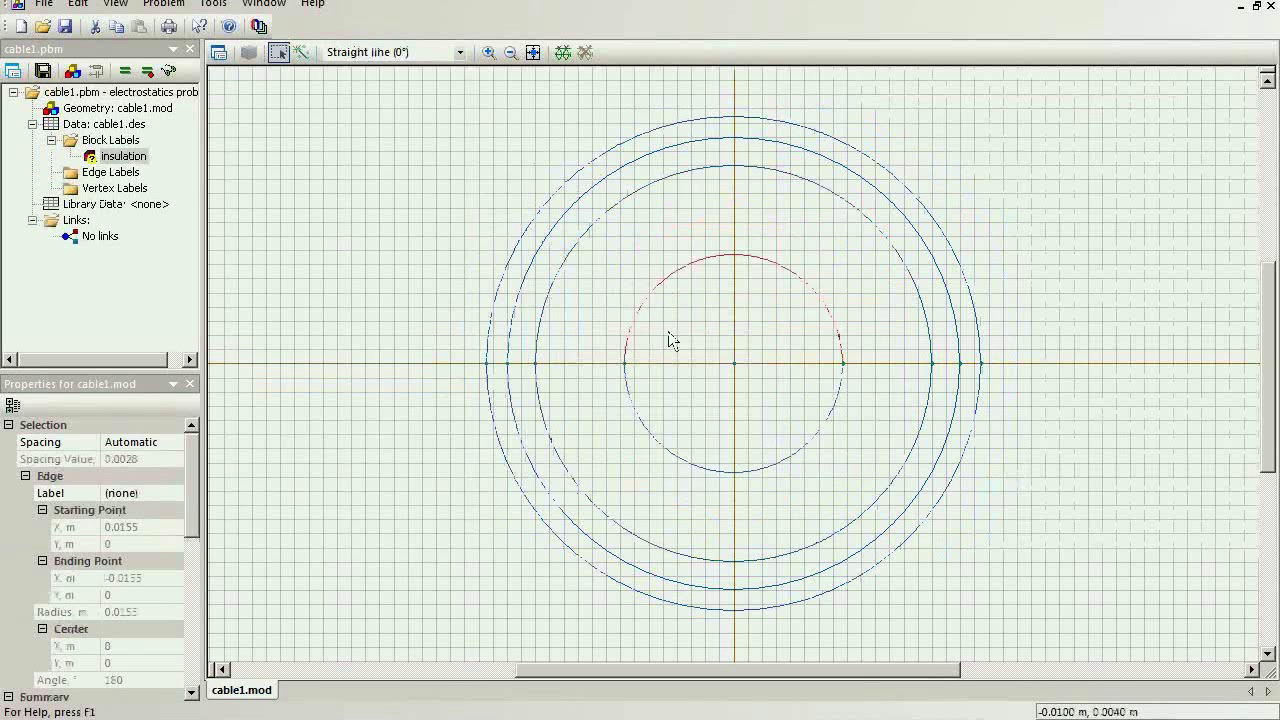
pyautogui.click(637, 417)
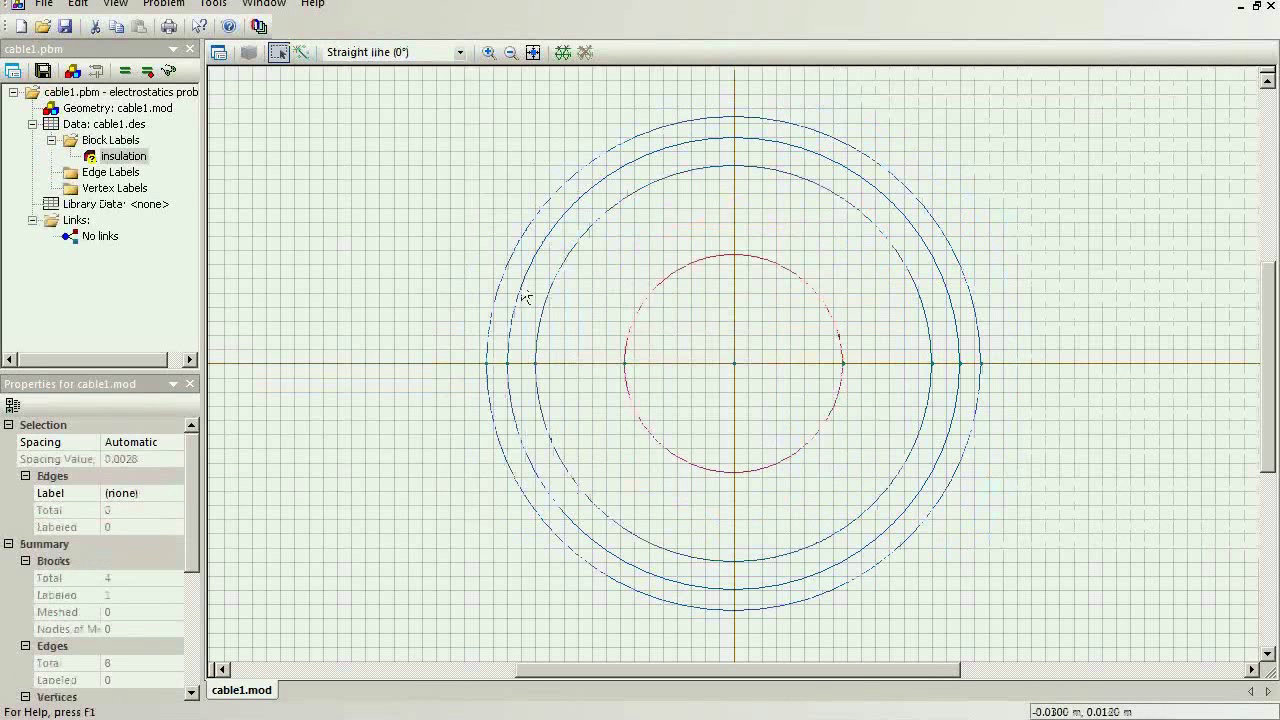
pyautogui.click(218, 56)
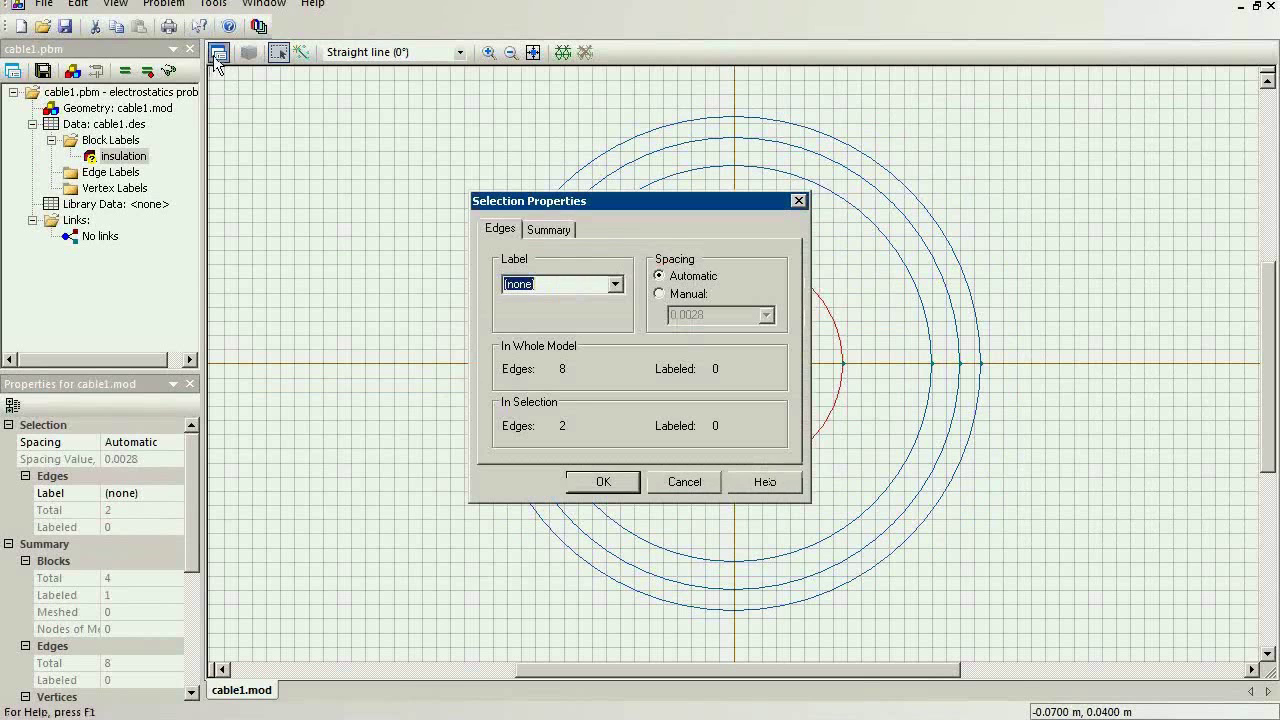
pyautogui.write('cc')
pyautogui.write('nductor')
pyautogui.press('Return')
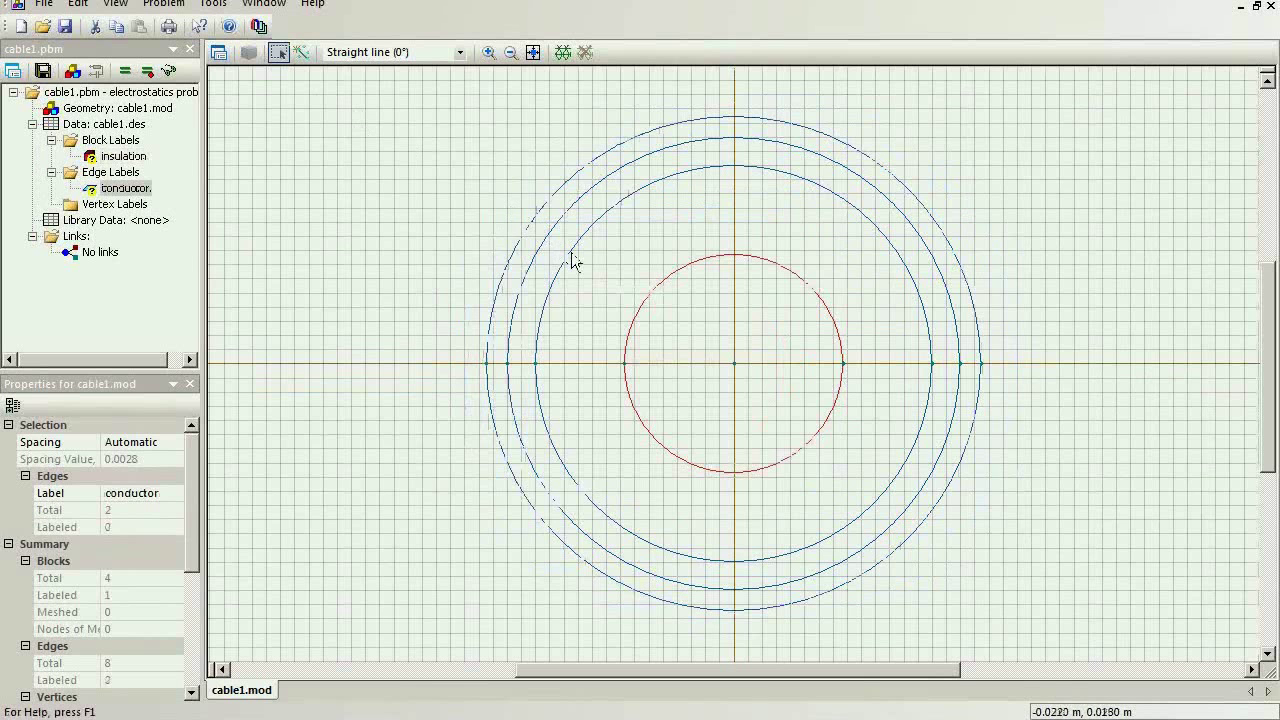
# - Assign the edge label shield to all four arcs of the two middle circles
pyautogui.click(570, 256)
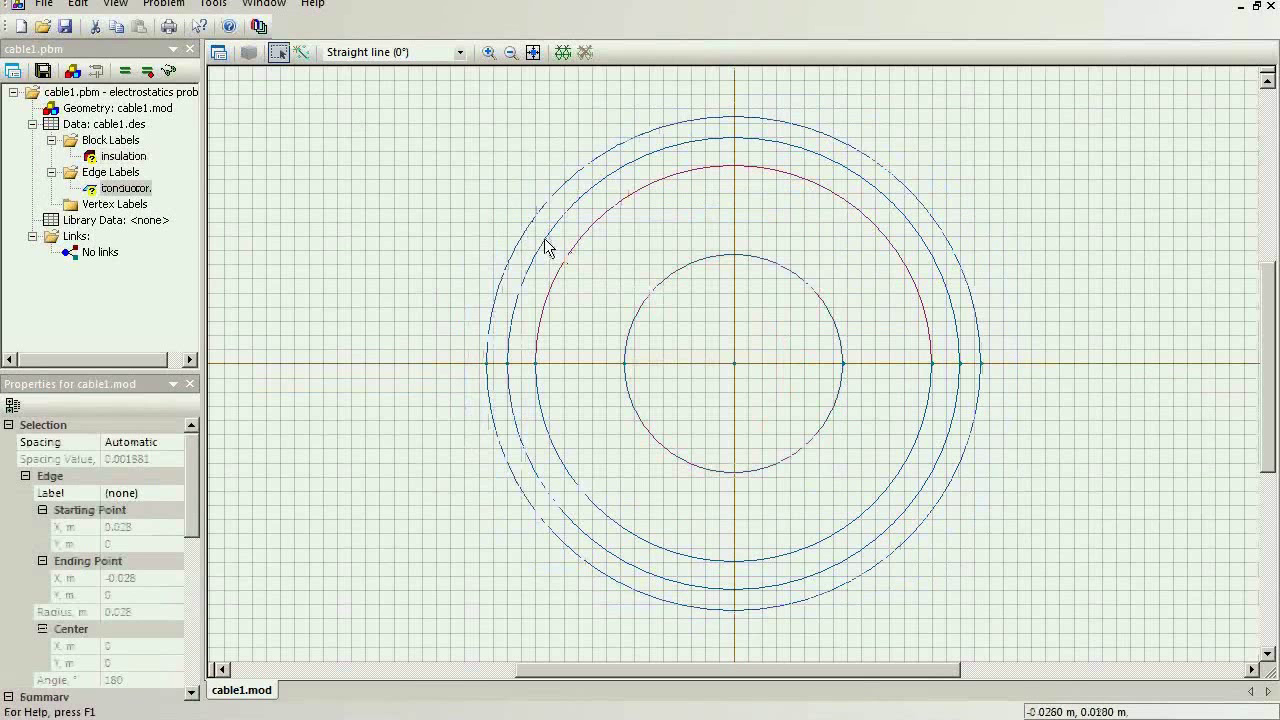
pyautogui.keyDown('ctrl'); pyautogui.click(541, 249); pyautogui.keyUp('ctrl')
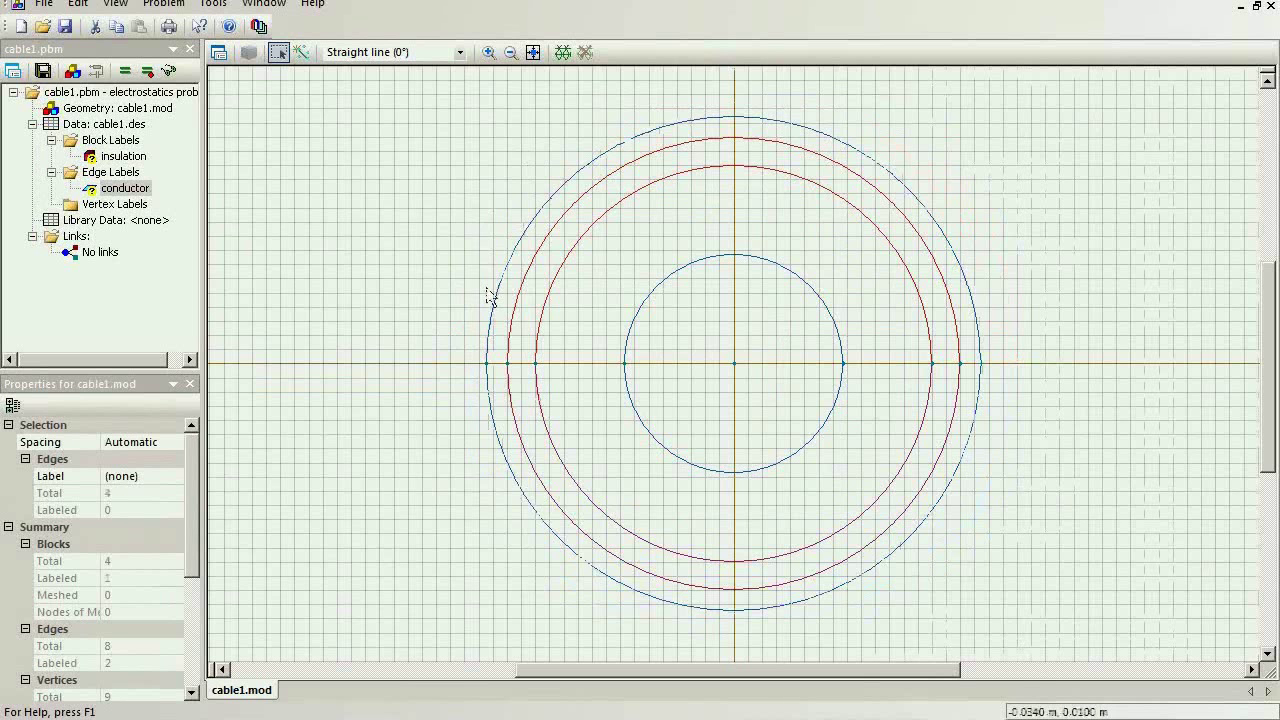
pyautogui.click(221, 54)
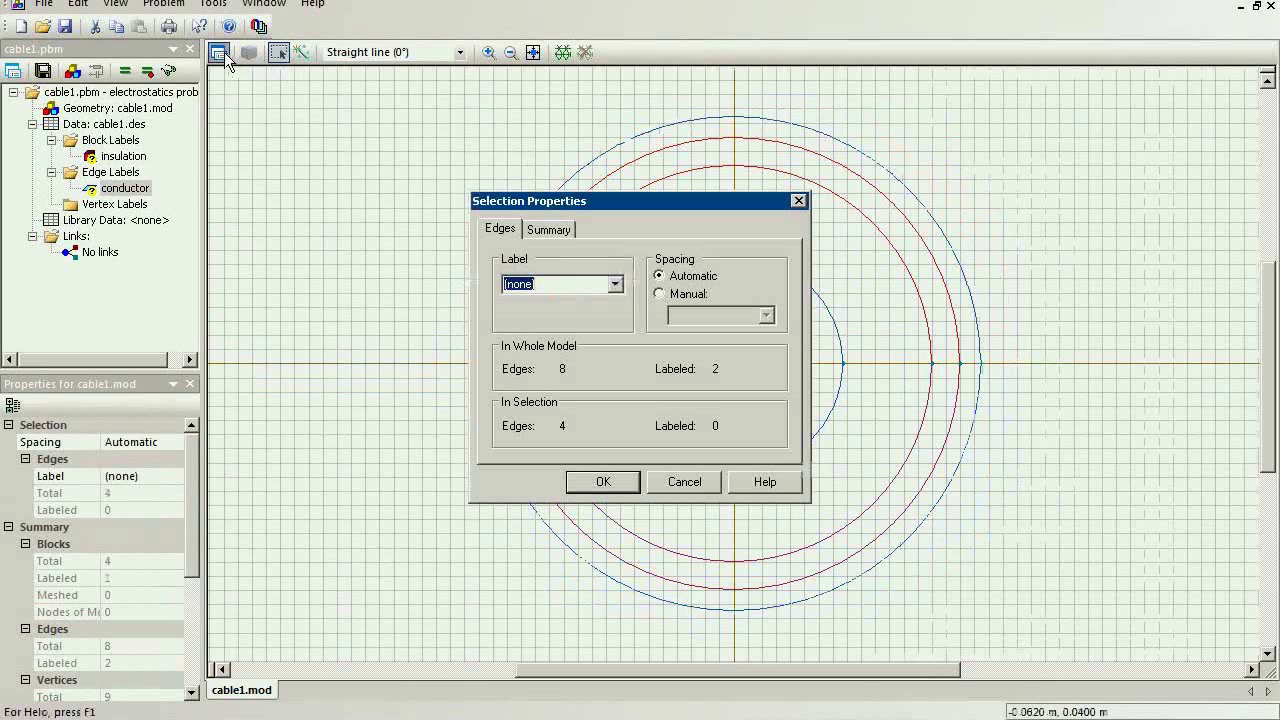
pyautogui.write('shield')
pyautogui.press('Return')
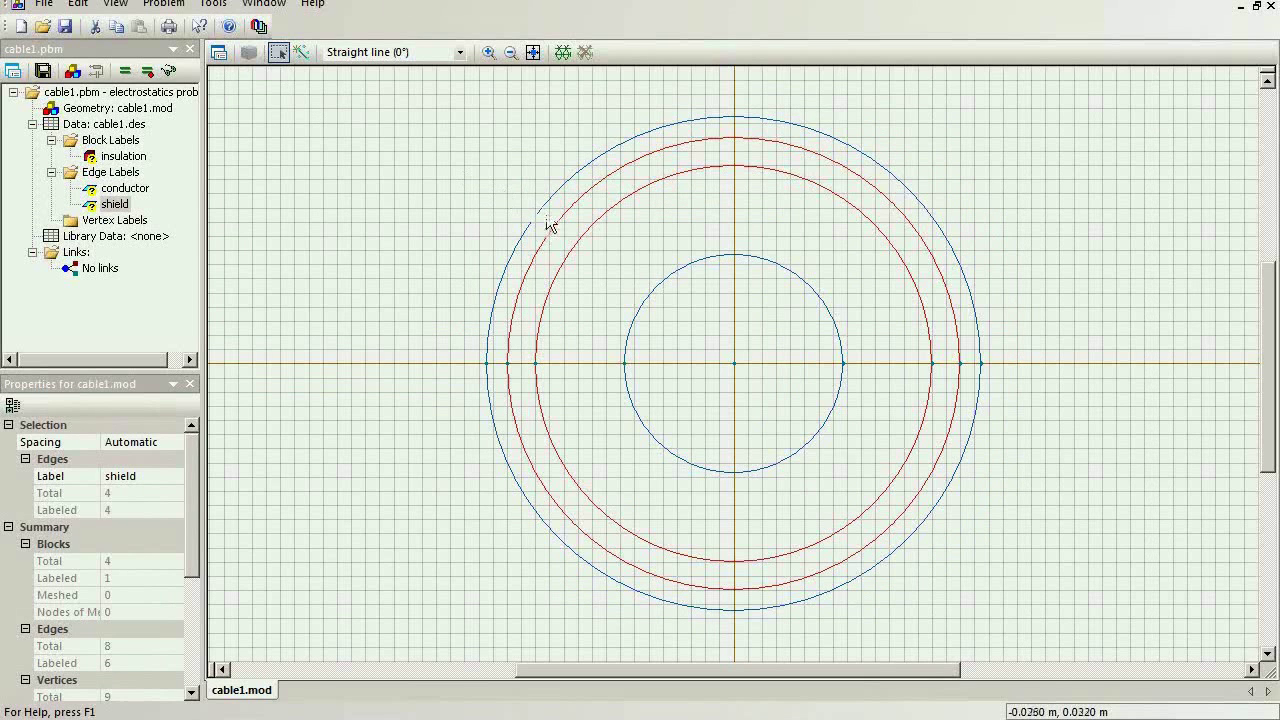
# - Label the outermost ring block as cover
pyautogui.click(548, 220)
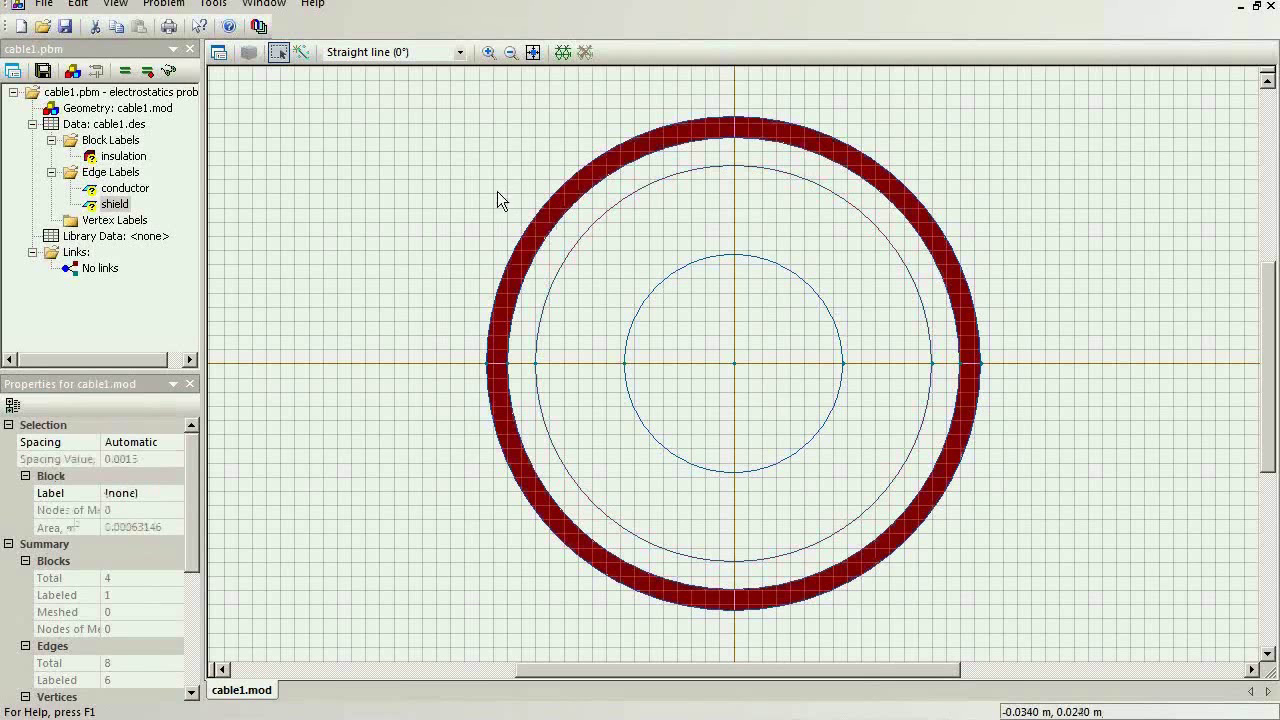
pyautogui.click(219, 53)
pyautogui.write('co')
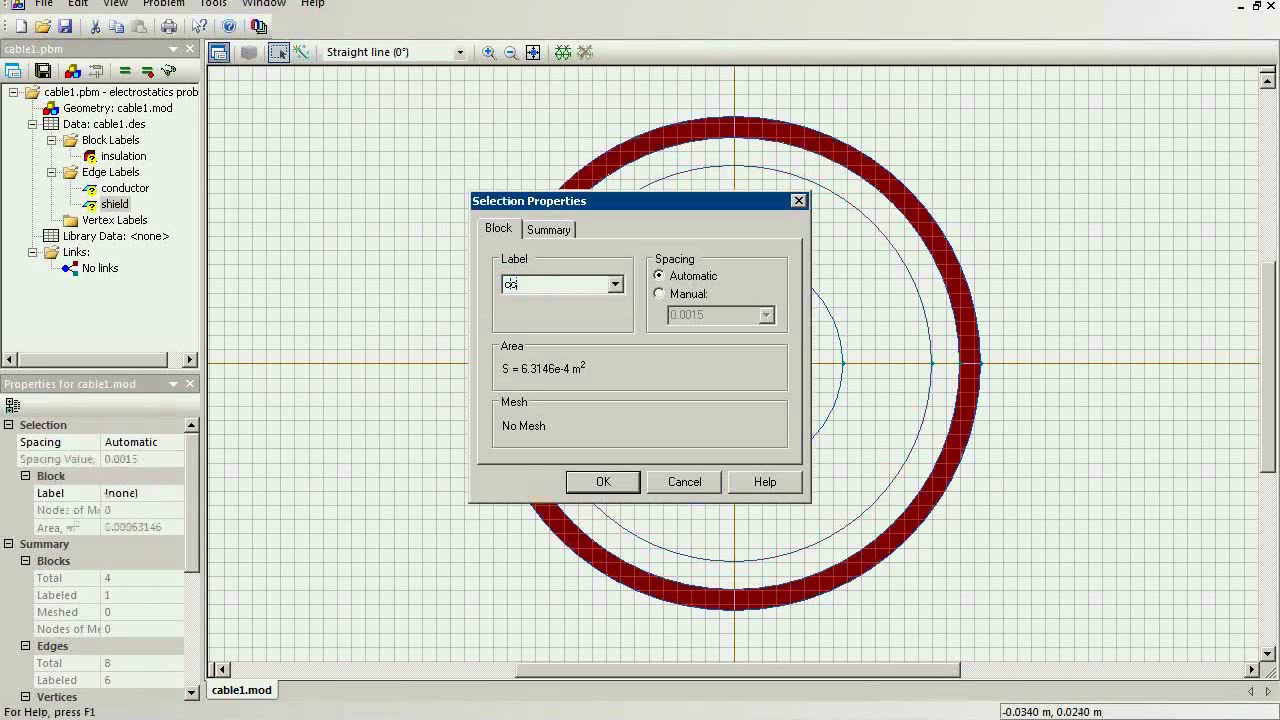
pyautogui.write('ver')
pyautogui.click(600, 482)
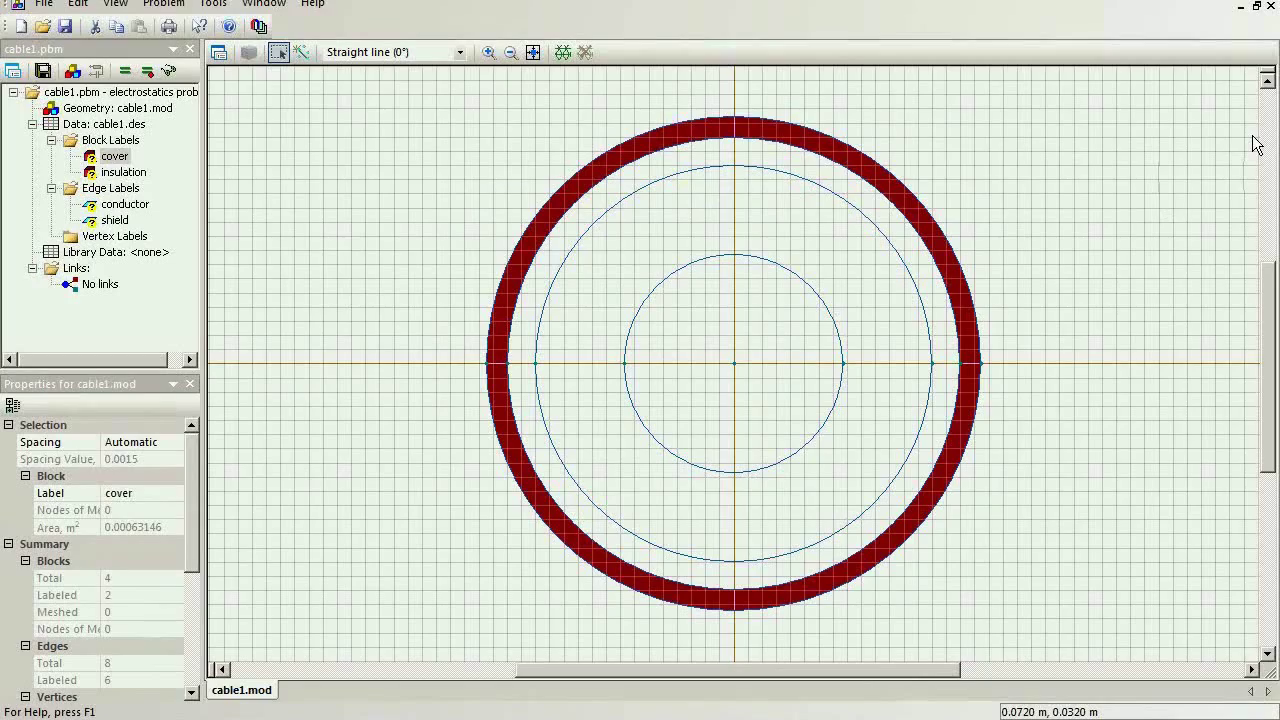
# - Set the relative electric permittivity of the cover block label to 2
pyautogui.click(519, 119)
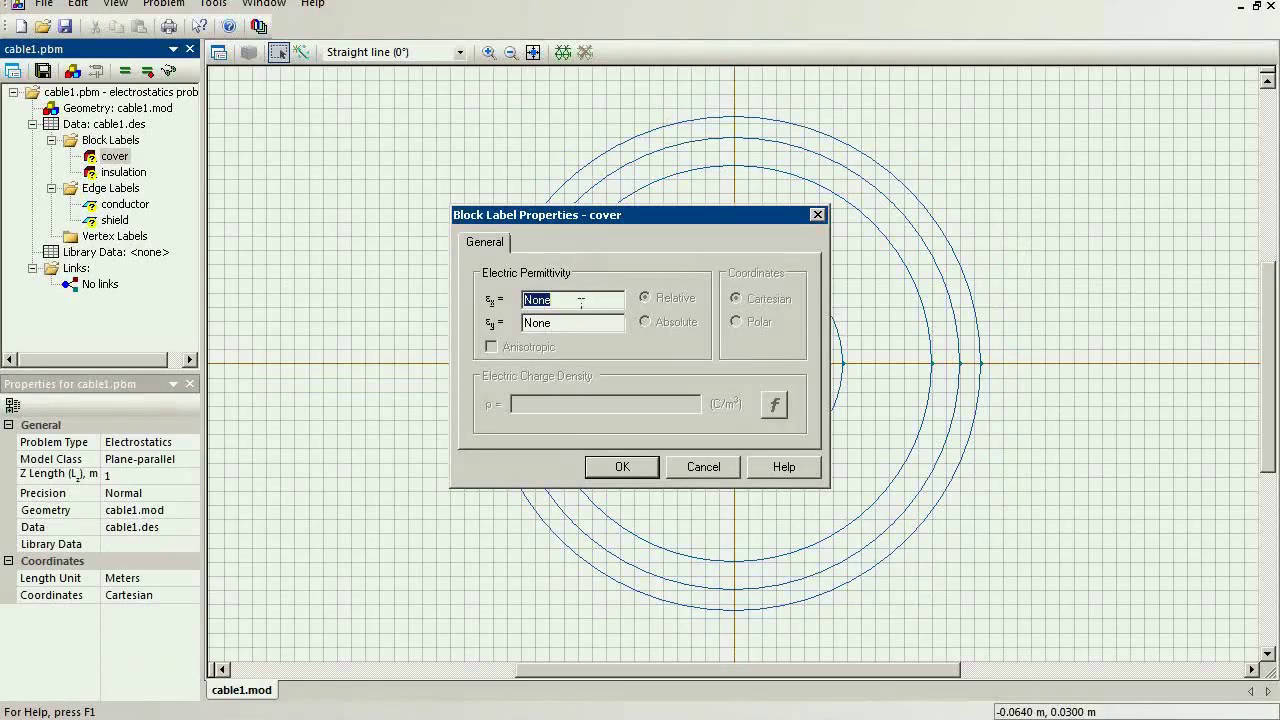
pyautogui.write('2')
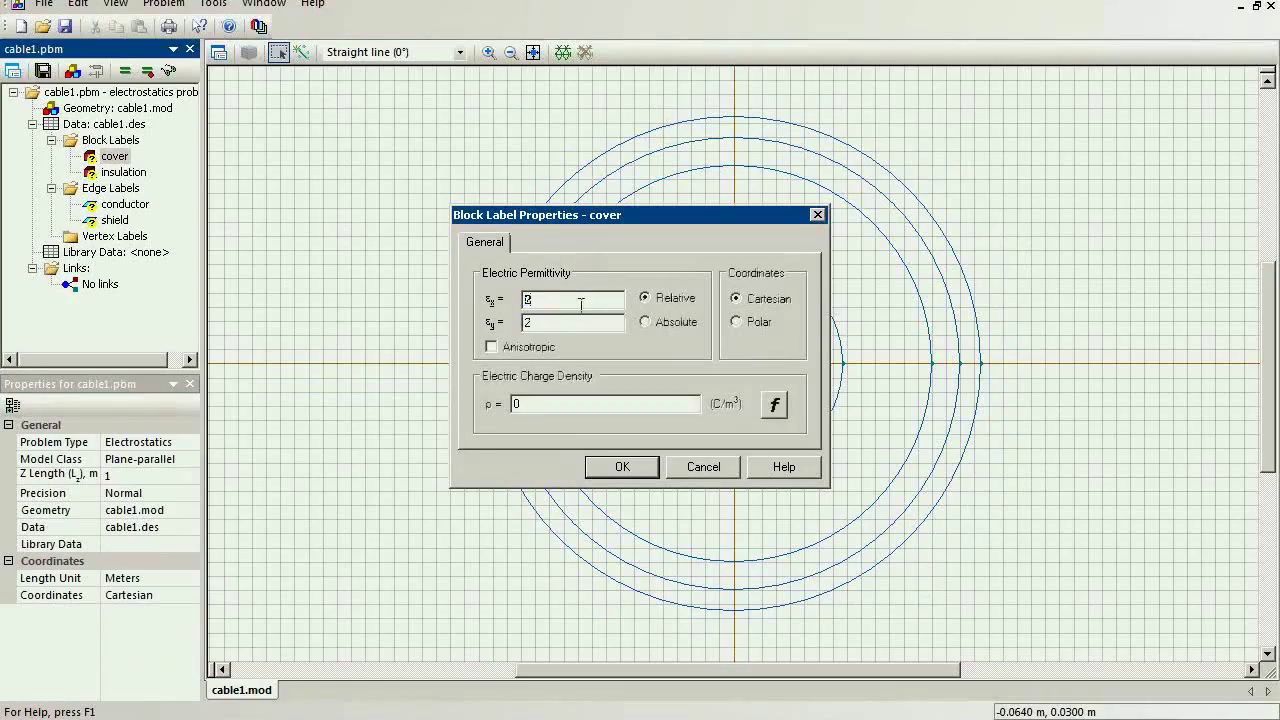
pyautogui.click(621, 477)
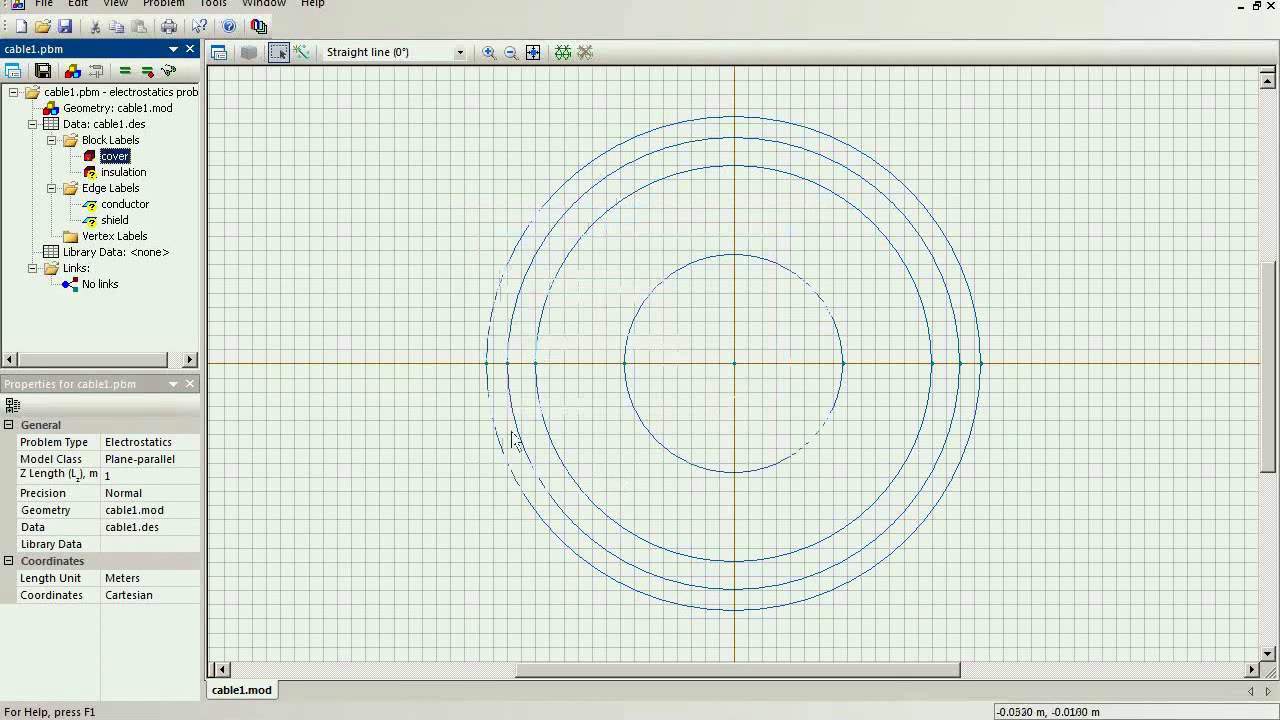
# - Set the relative electric permittivity of the insulation block label to 3.4
pyautogui.click(108, 172)
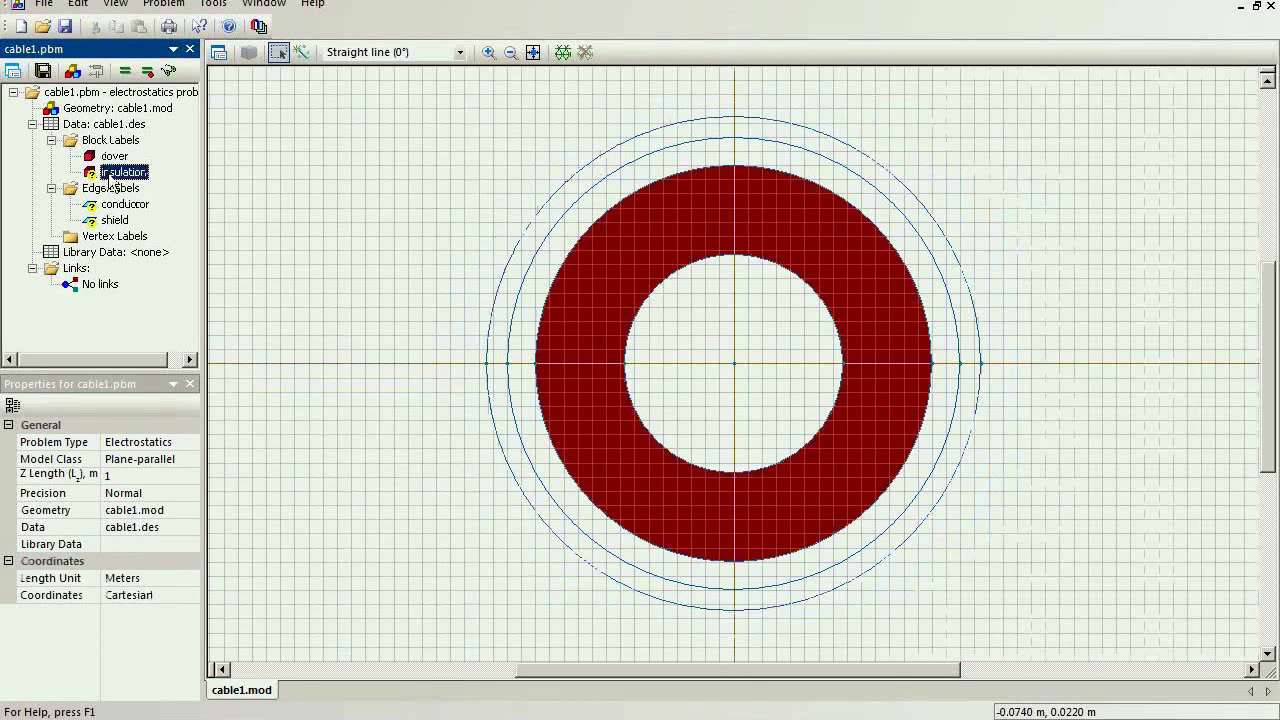
pyautogui.doubleClick(110, 174)
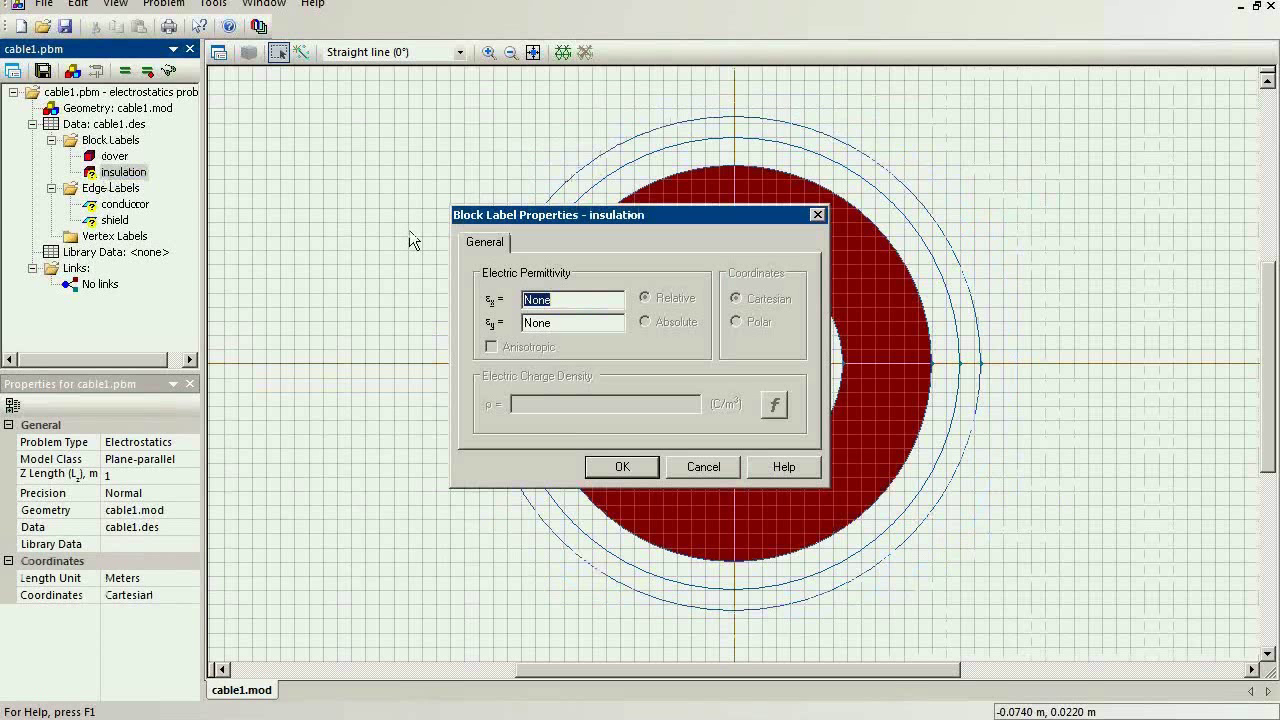
pyautogui.write('3.4')
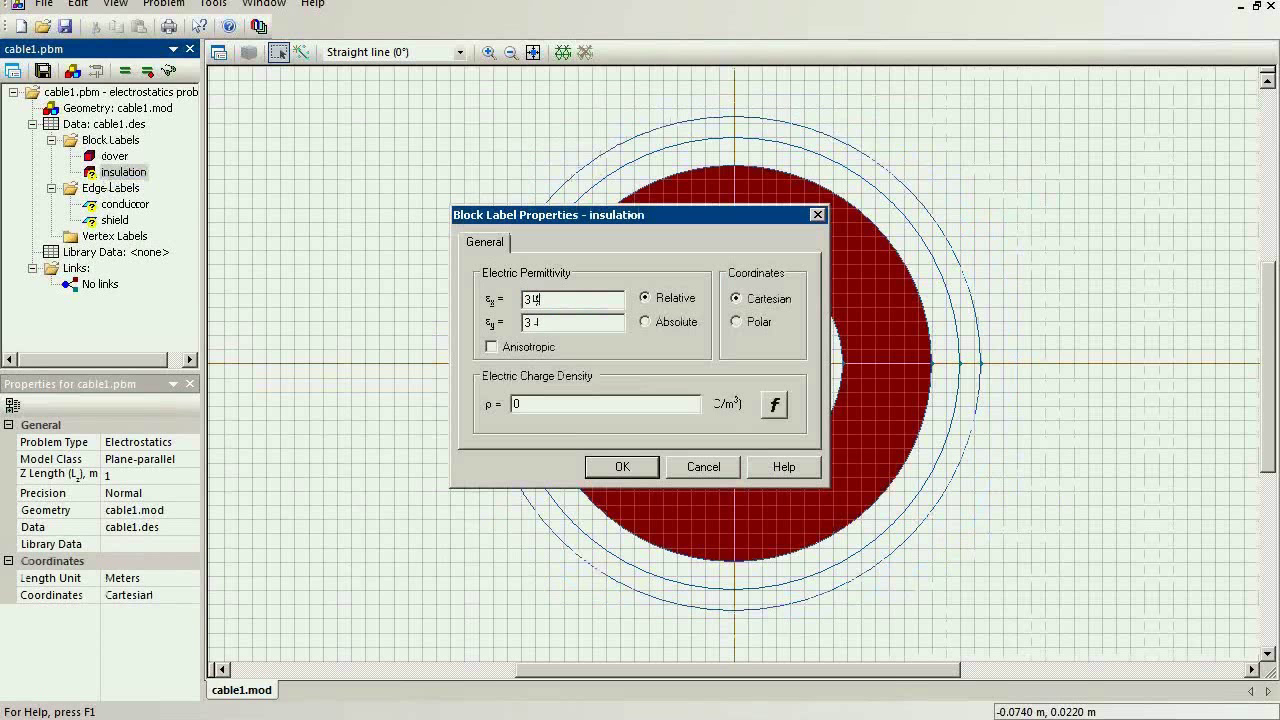
pyautogui.click(627, 469)
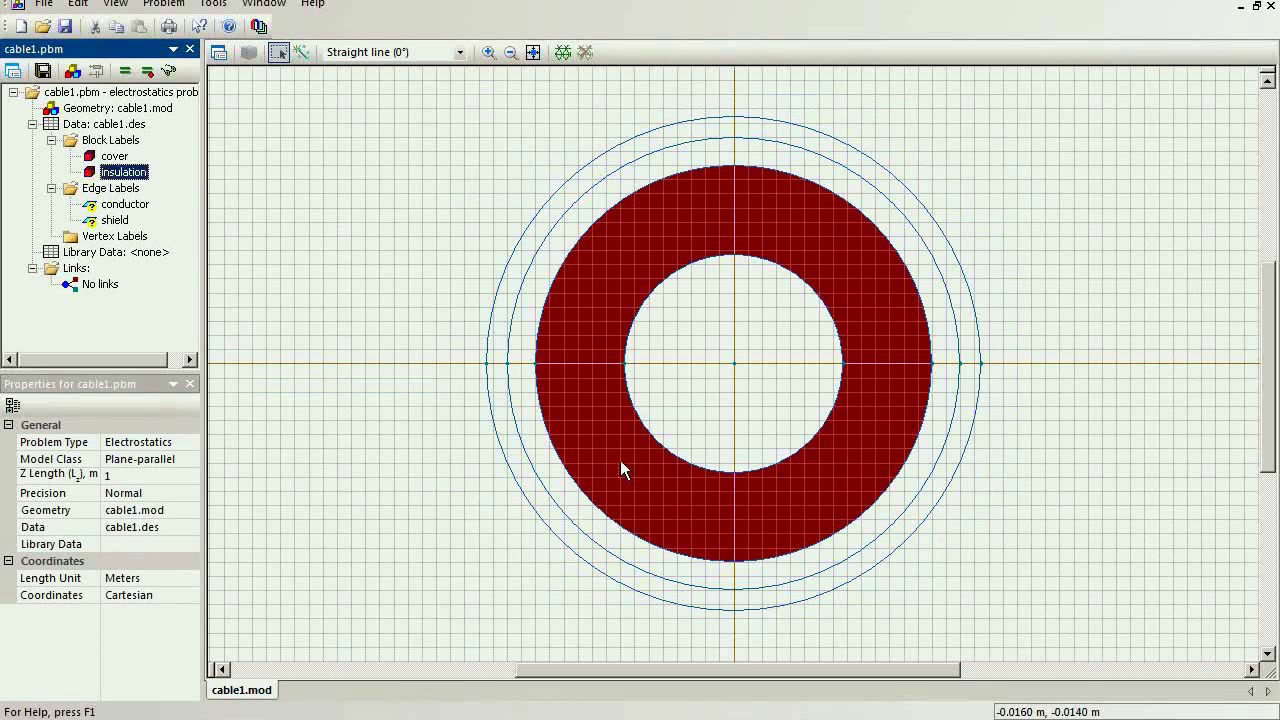
# - Define the conductor edge label as a floating conductor with equal voltage
pyautogui.click(132, 211)
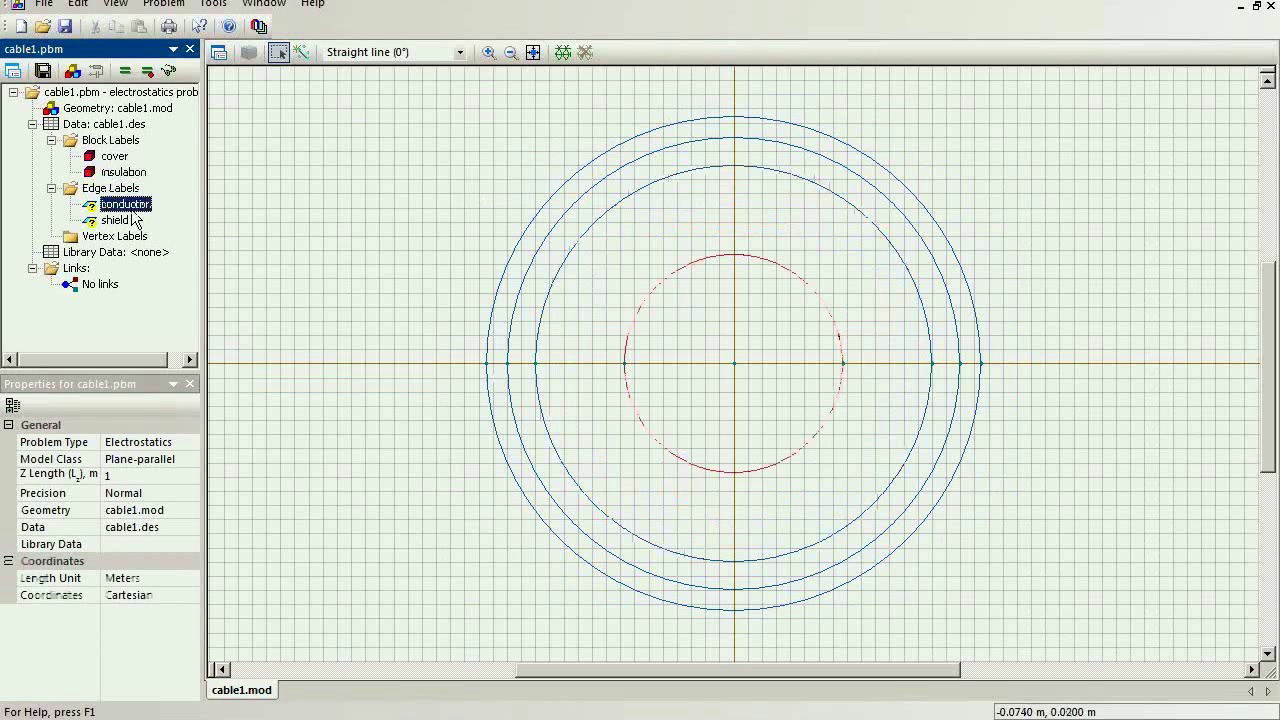
pyautogui.doubleClick(132, 212)
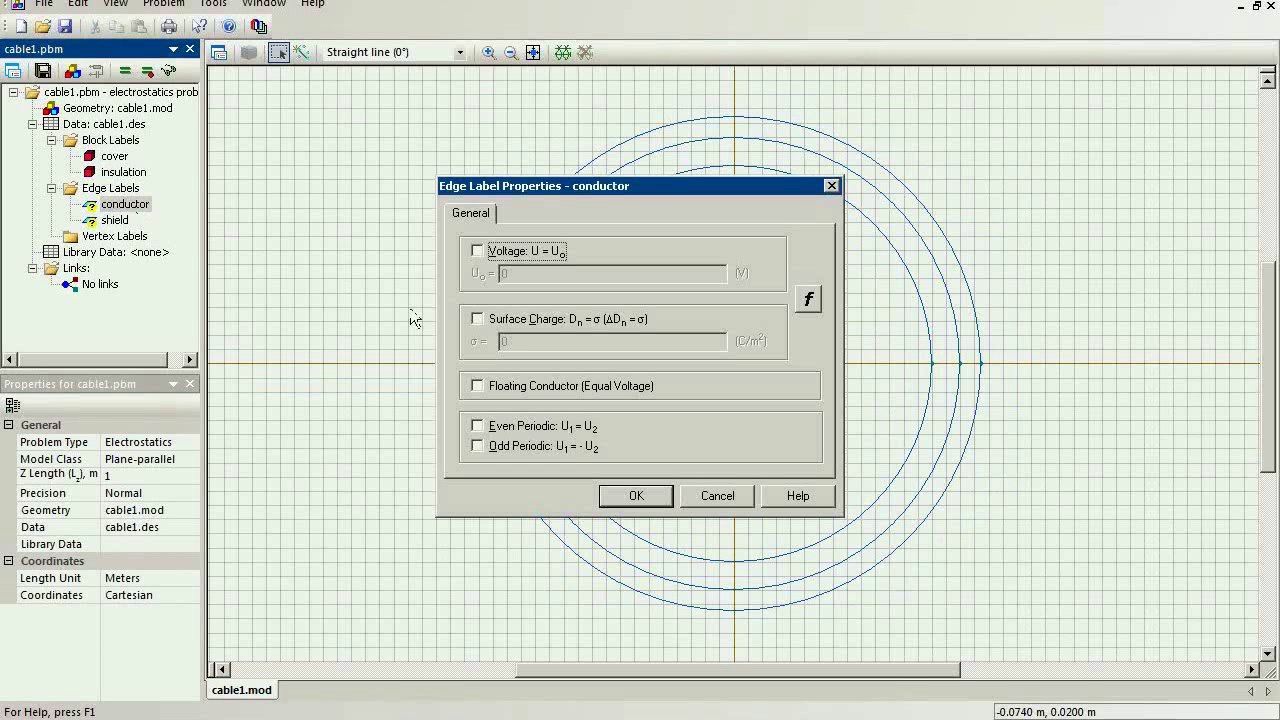
pyautogui.click(490, 386)
# - Apply a voltage boundary condition of 0 V to the shield edge label
pyautogui.moveTo(595, 185); pyautogui.dragTo(476, 128)
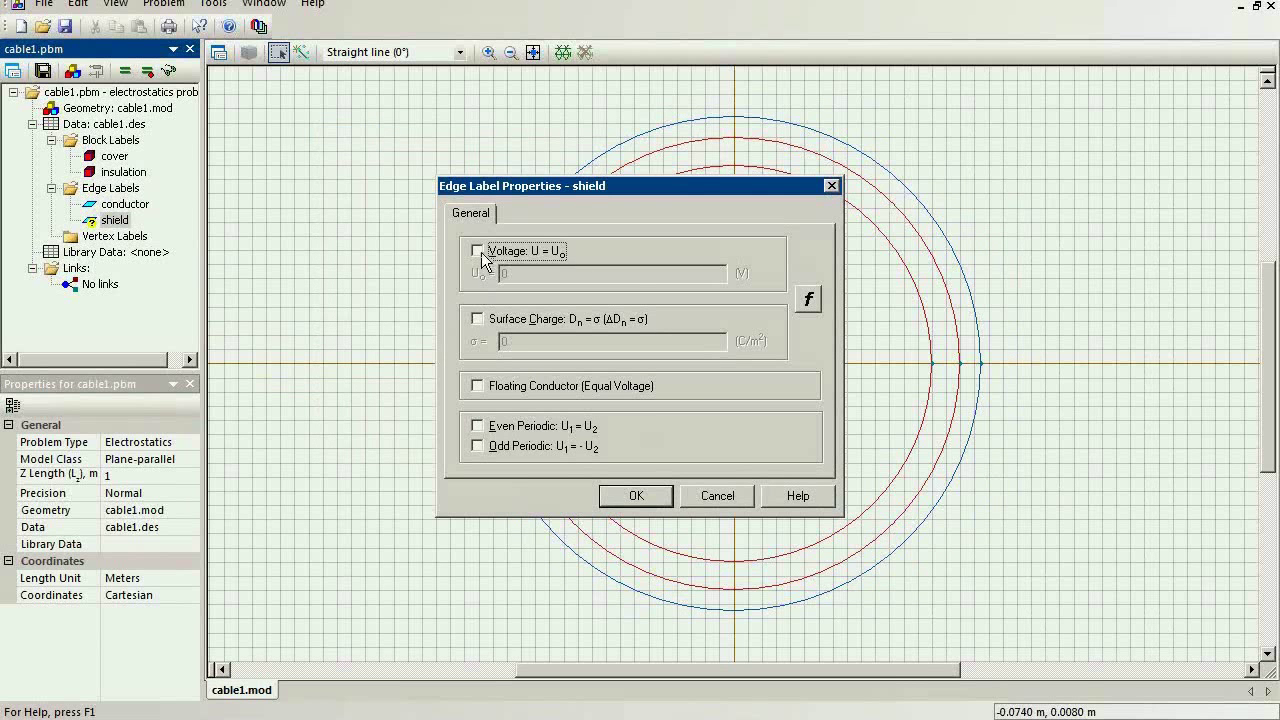
pyautogui.click(478, 251)
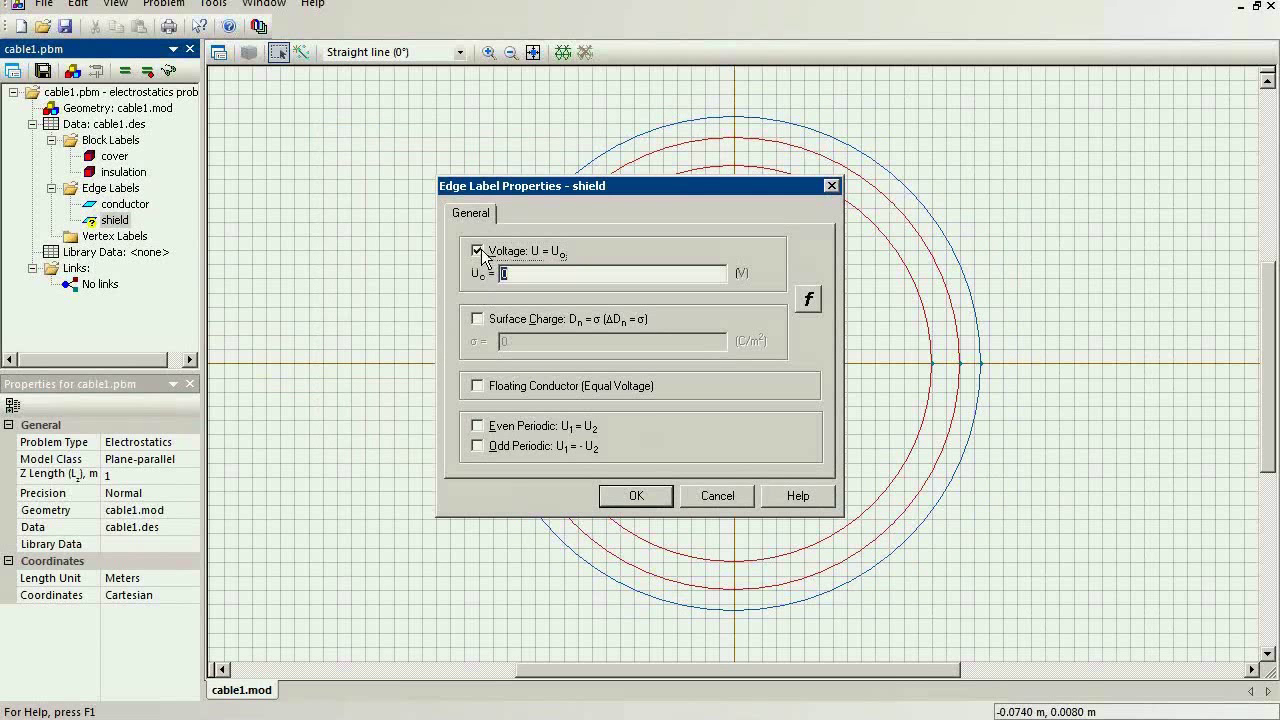
pyautogui.click(612, 498)
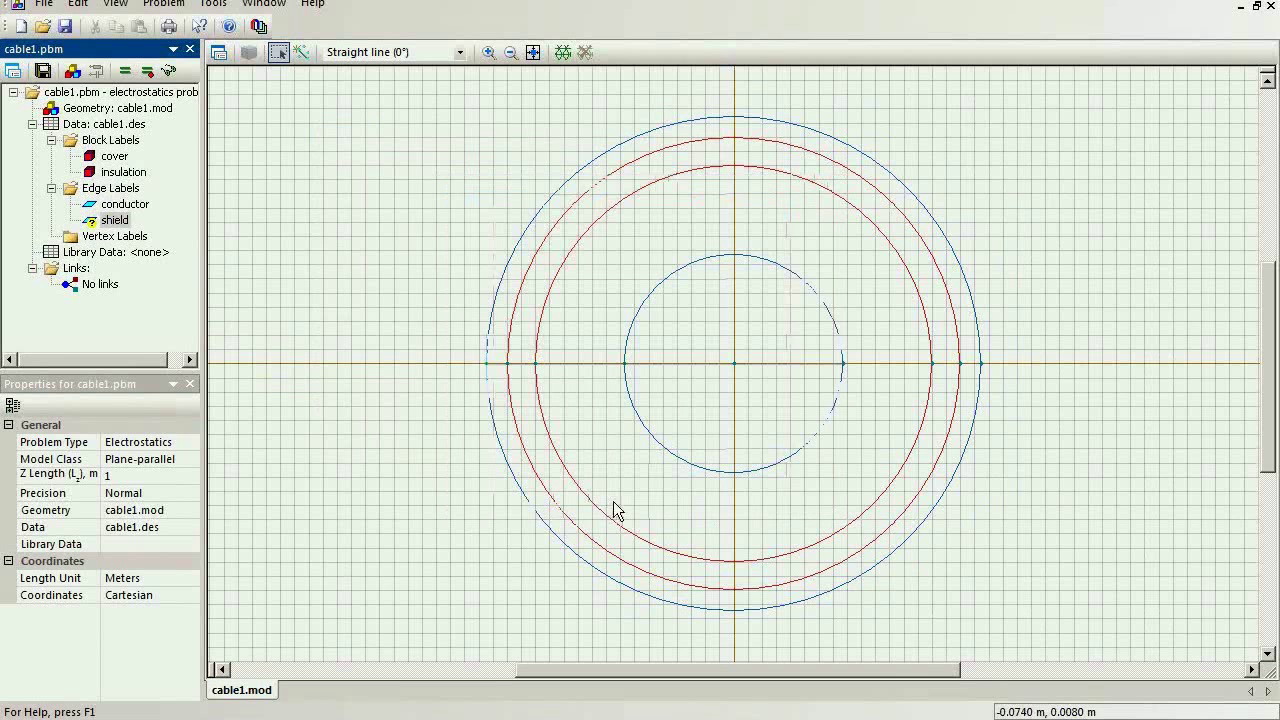
# - Assign the vertex label +q to the leftmost vertex on the inner conductor circle
pyautogui.click(625, 364)
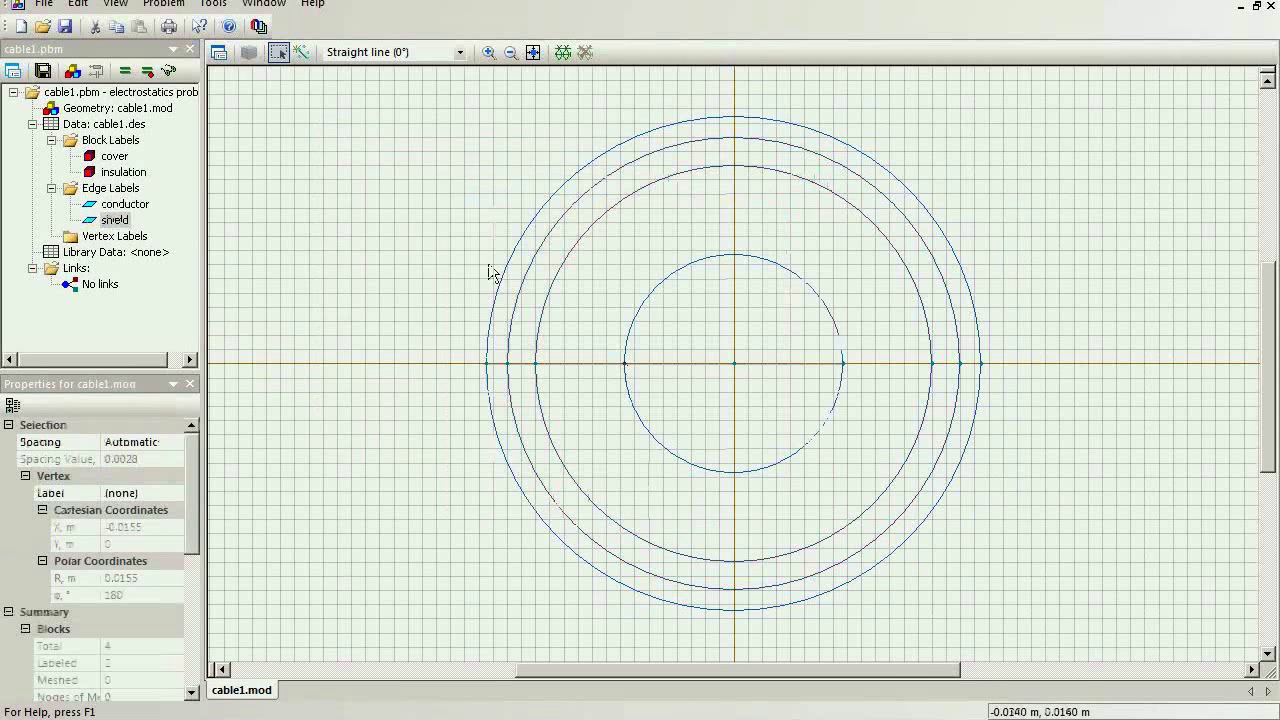
pyautogui.click(219, 52)
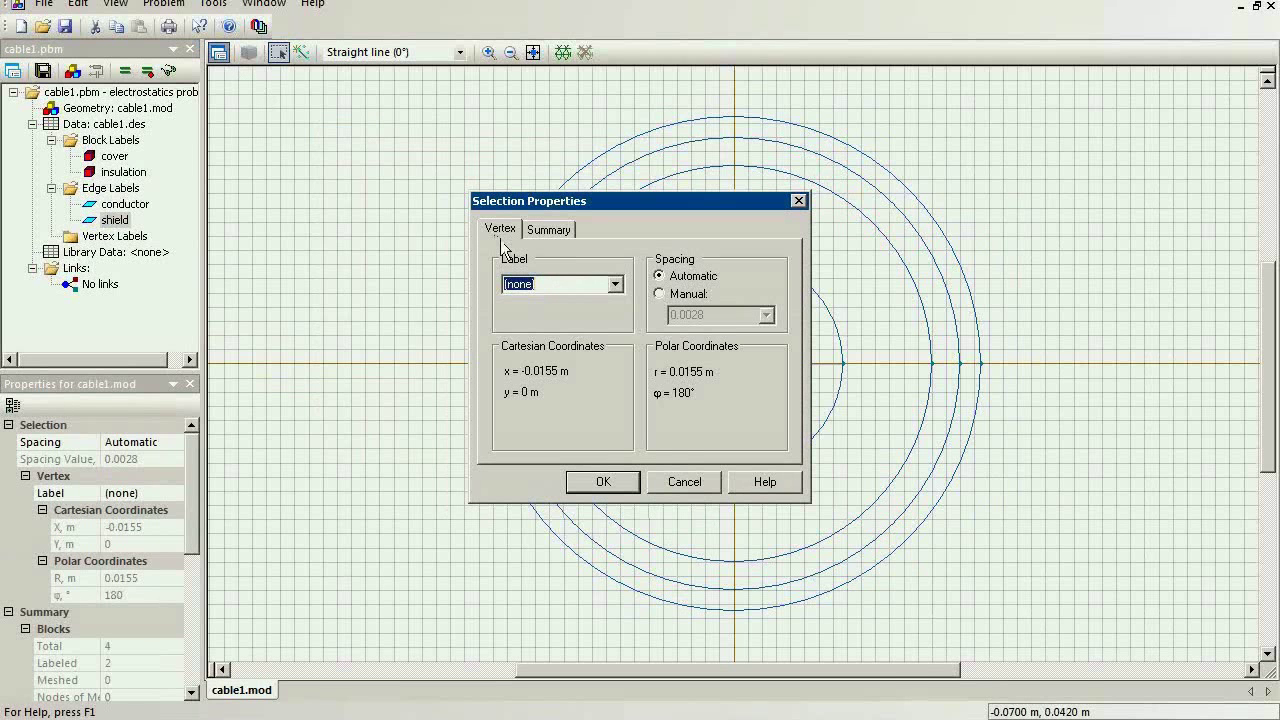
pyautogui.write('+q')
pyautogui.click(620, 488)
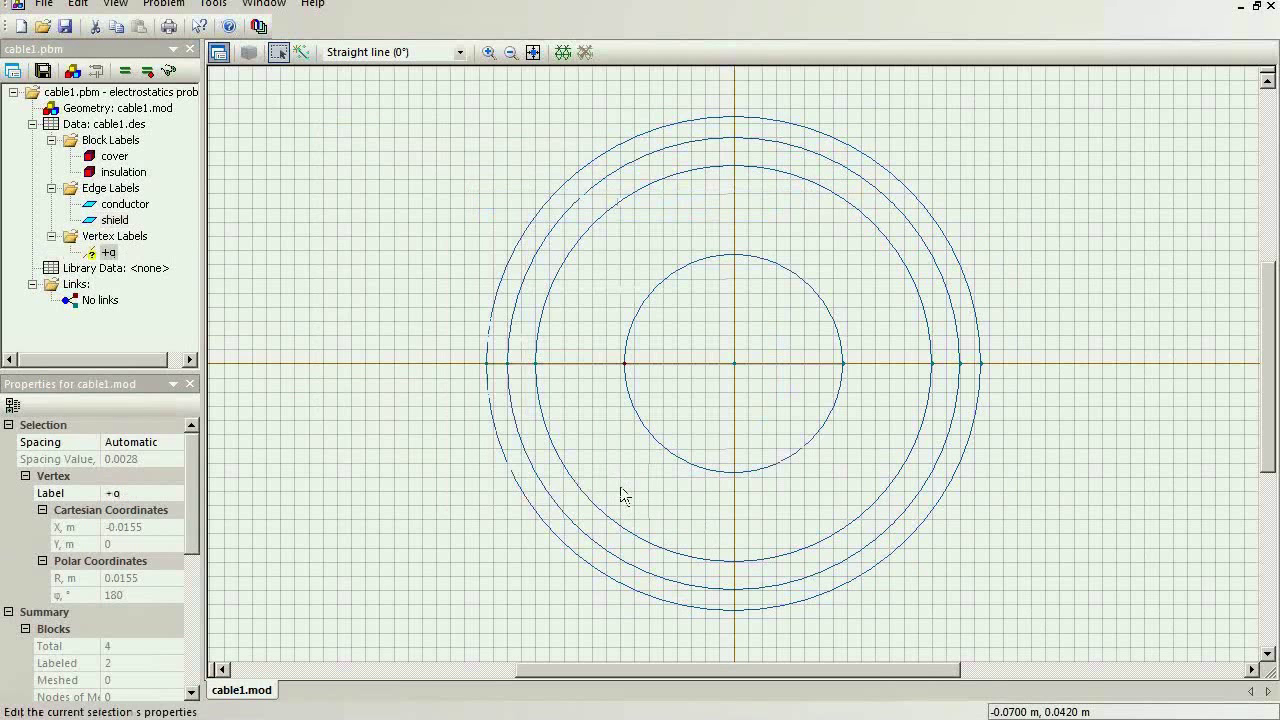
# - Define the +q vertex label with an electric charge of 1e-9 C/m
pyautogui.doubleClick(108, 253)
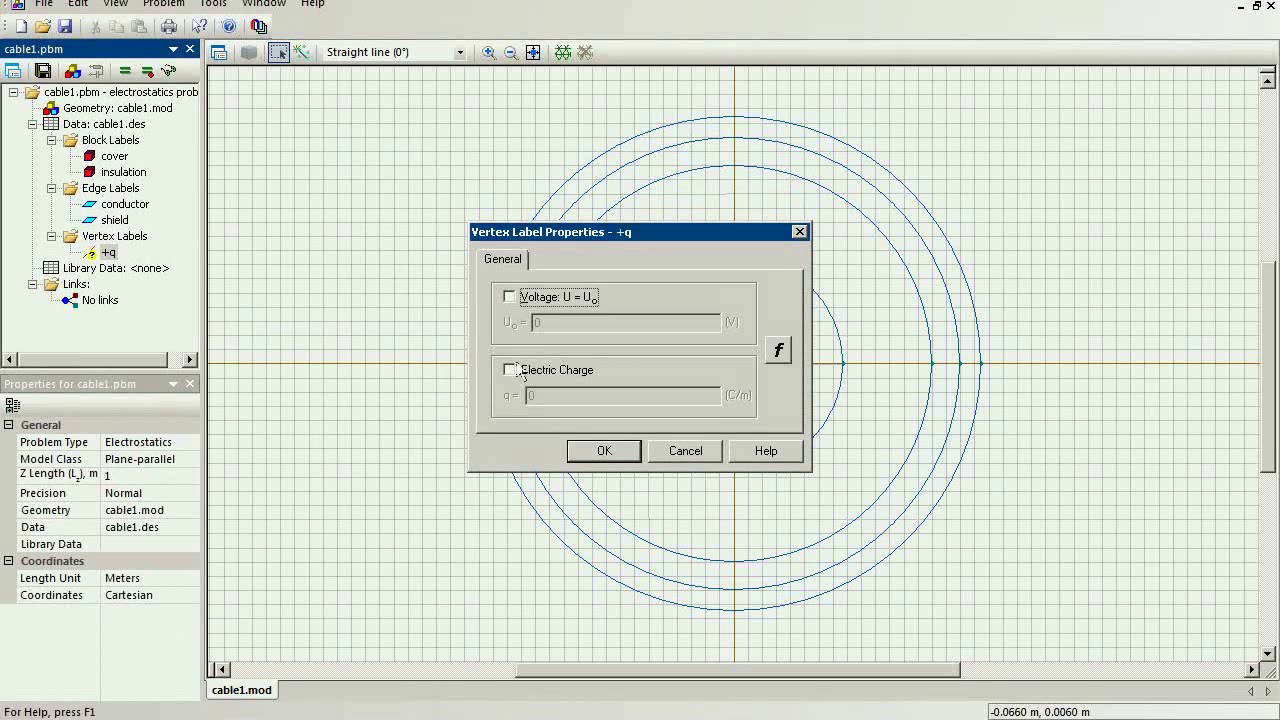
pyautogui.click(521, 373)
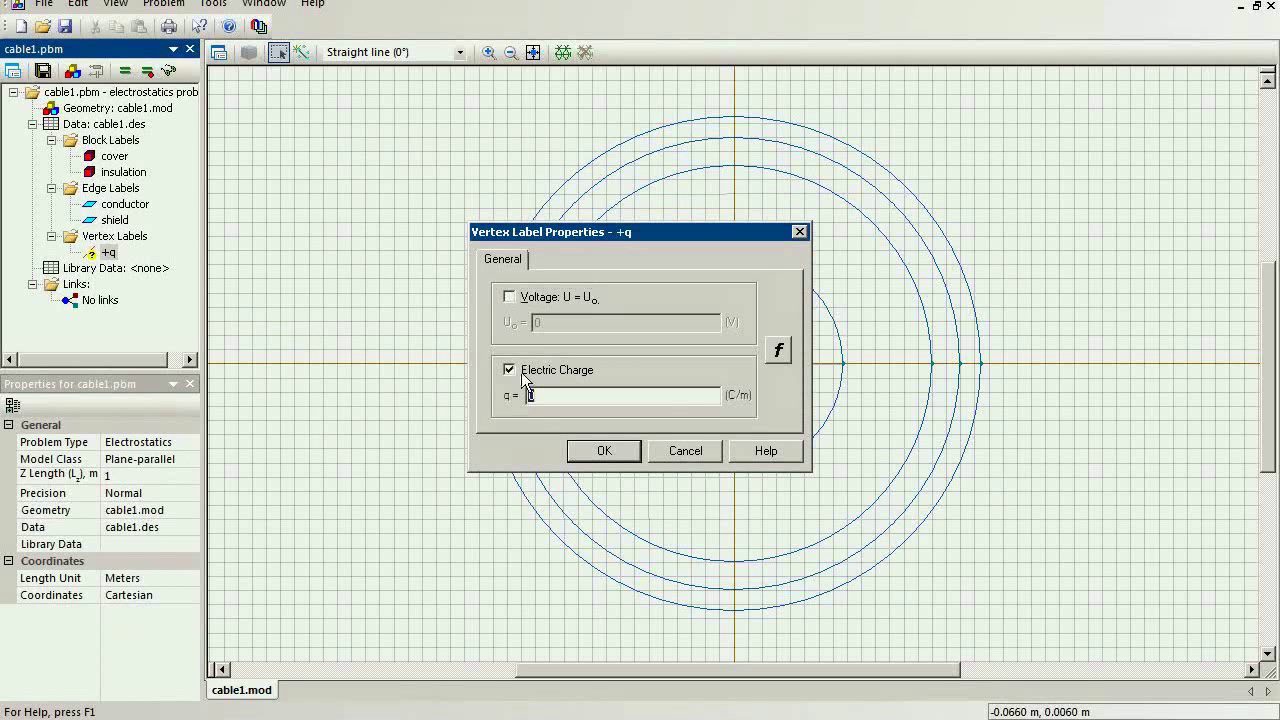
pyautogui.write('1e-9')
pyautogui.click(637, 457)
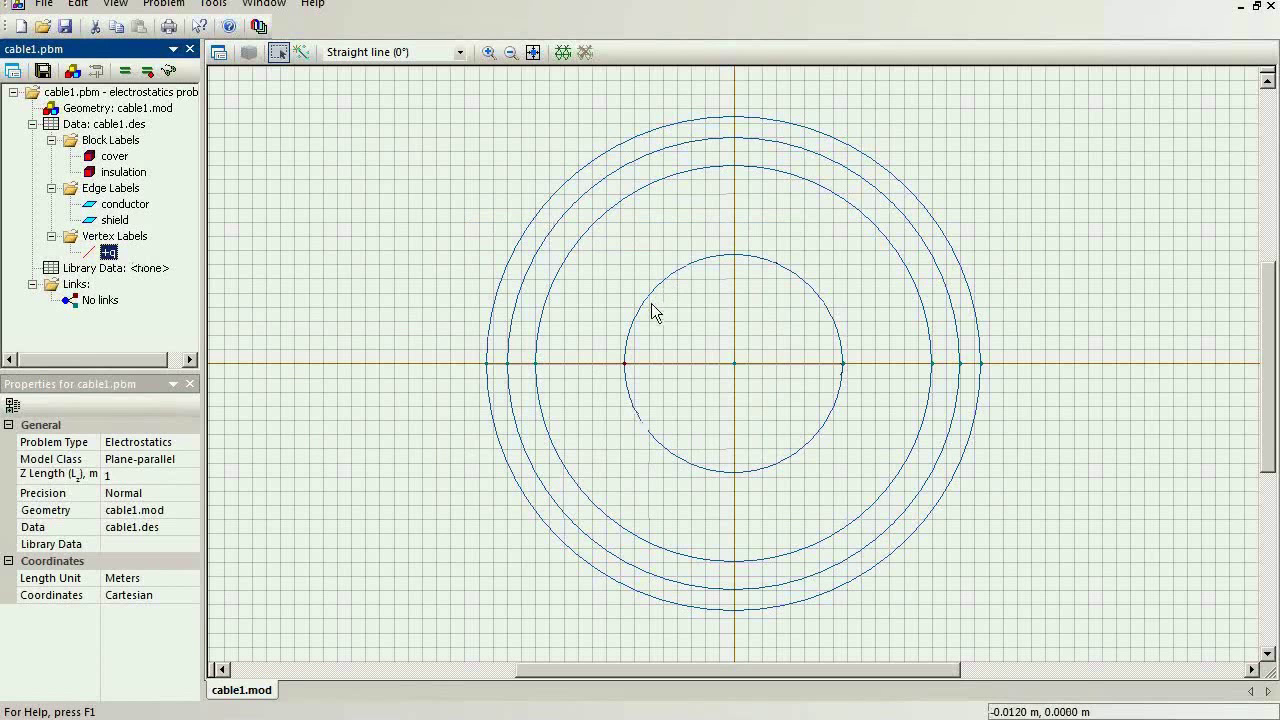
# - Build the mesh for the cable geometry and solve the problem, accepting the offer to show the results
pyautogui.click(622, 364)
pyautogui.click(564, 62)
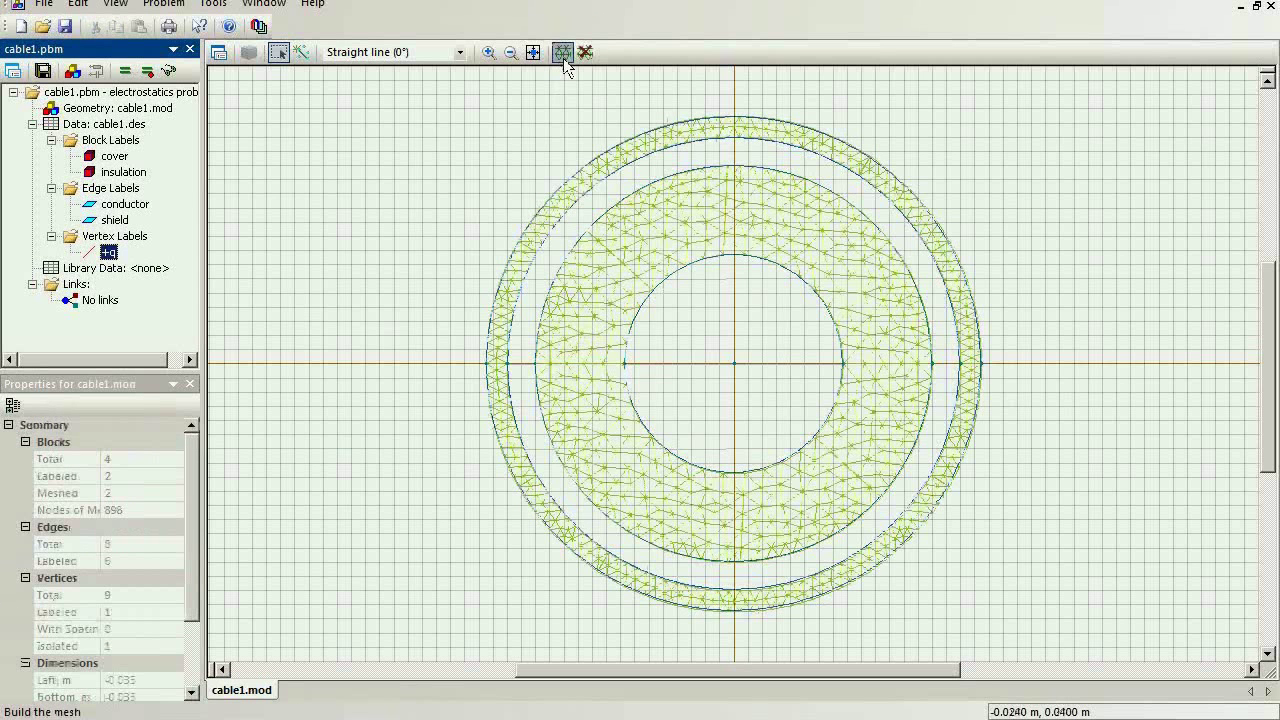
pyautogui.click(74, 76)
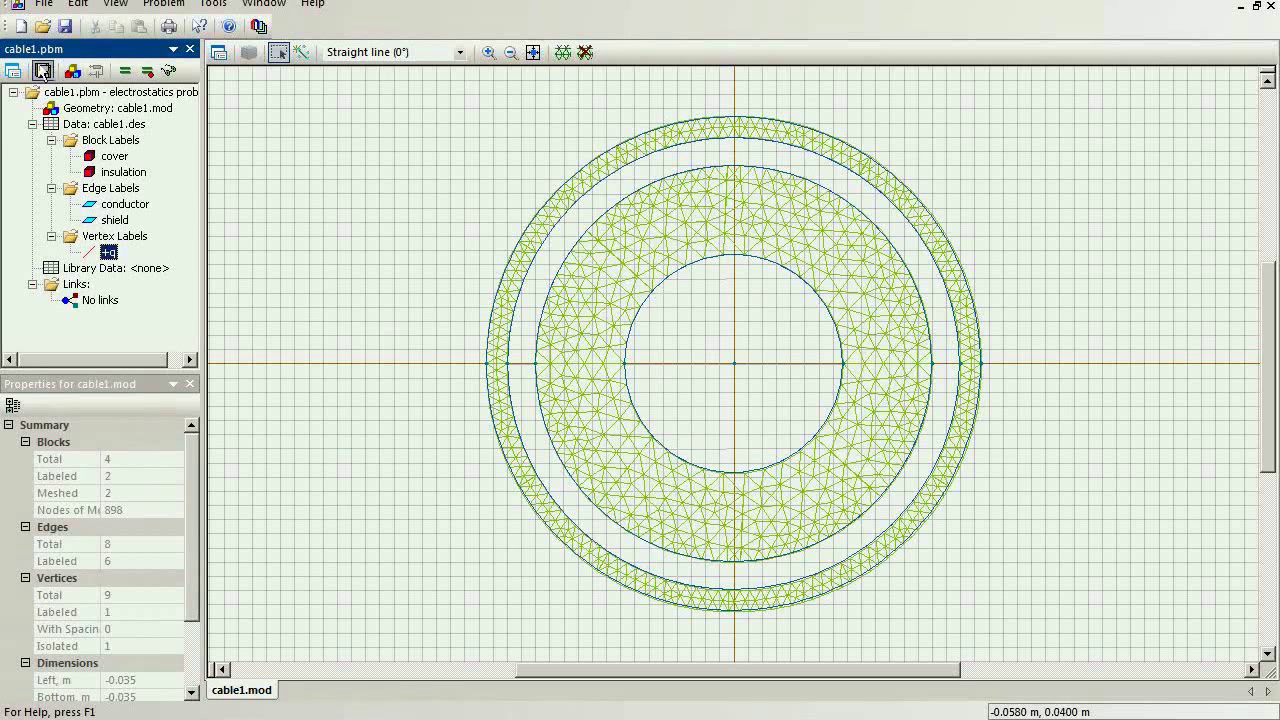
pyautogui.click(124, 73)
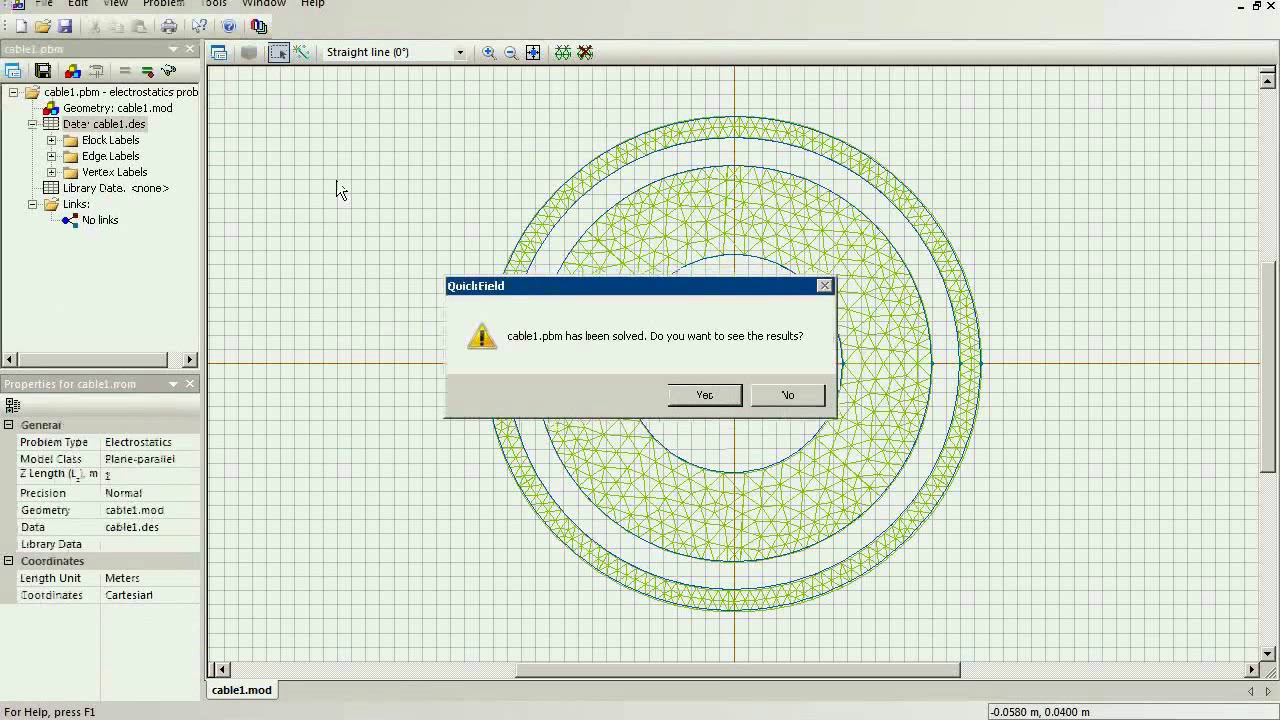
pyautogui.press('Return')
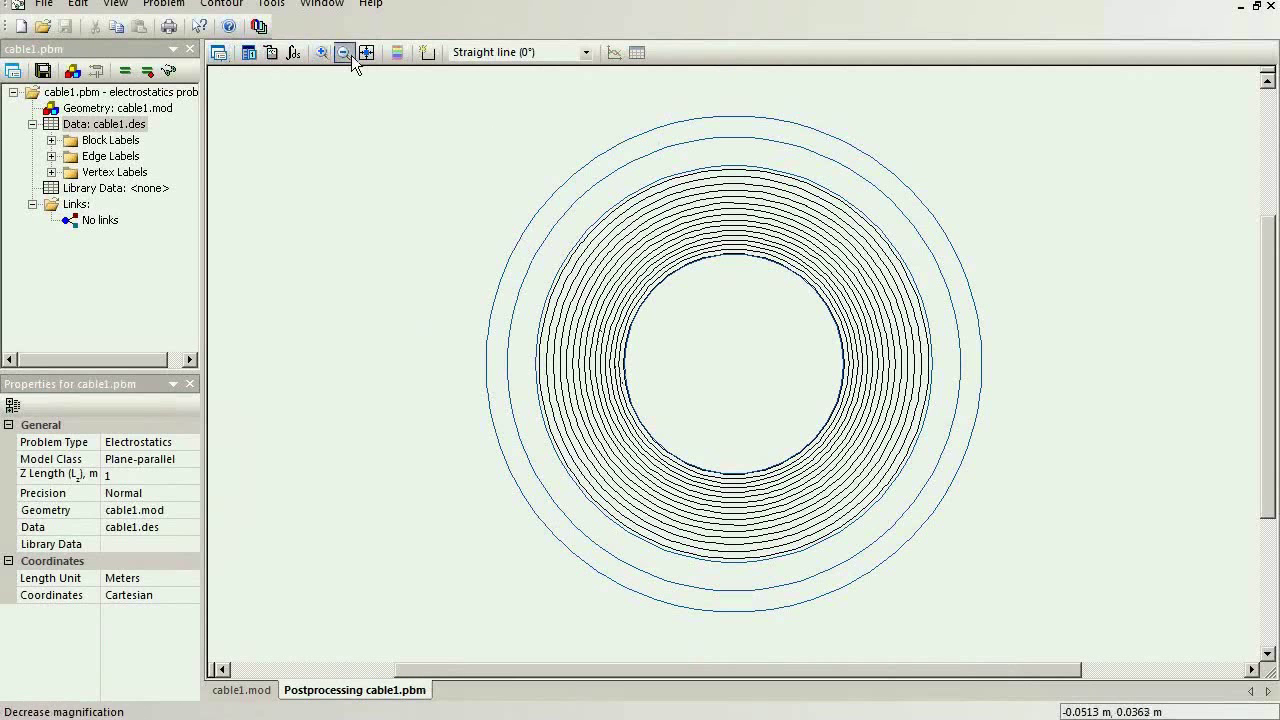
# - Draw a straight horizontal contour line across the insulation from inside the conductor to the shield
pyautogui.click(427, 55)
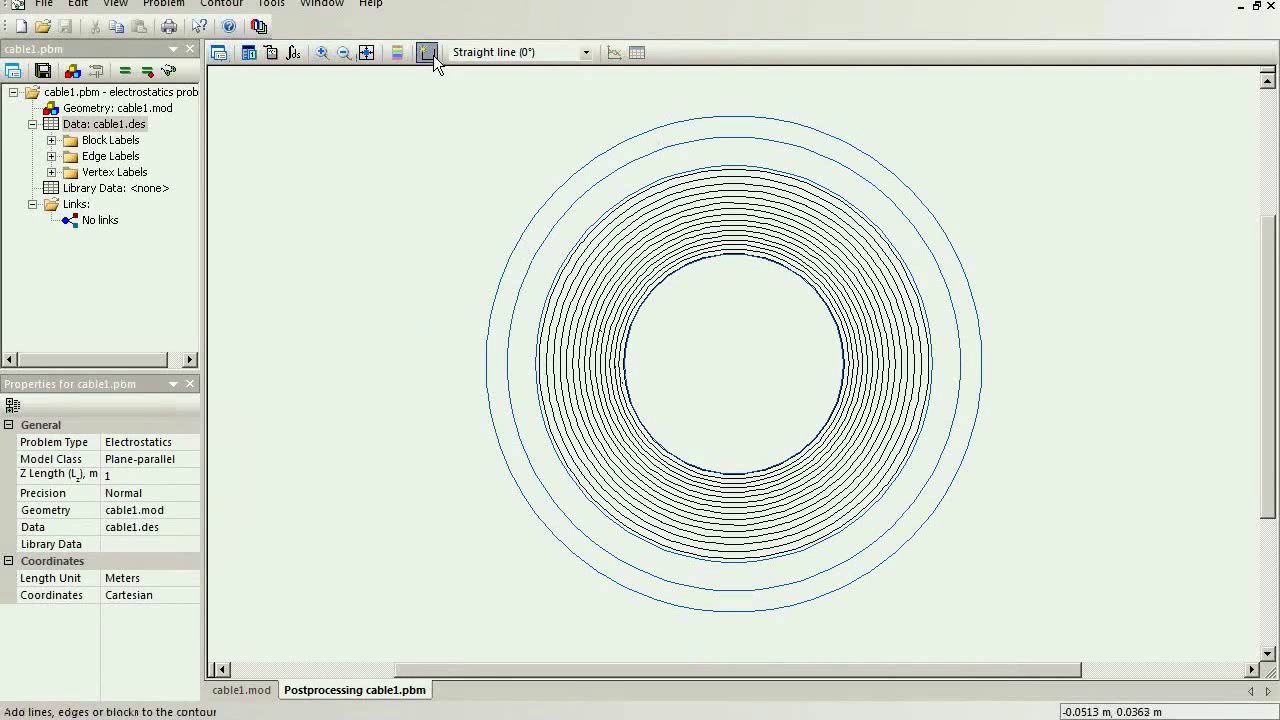
pyautogui.click(638, 359)
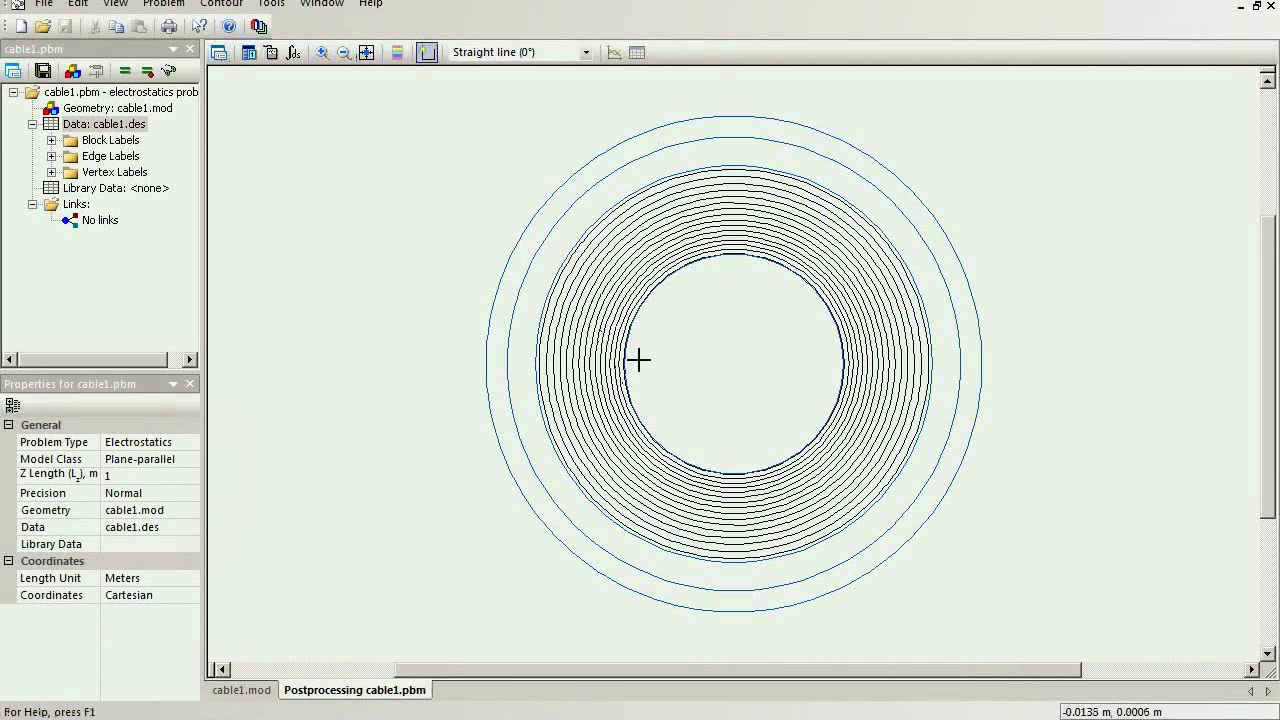
pyautogui.click(528, 360)
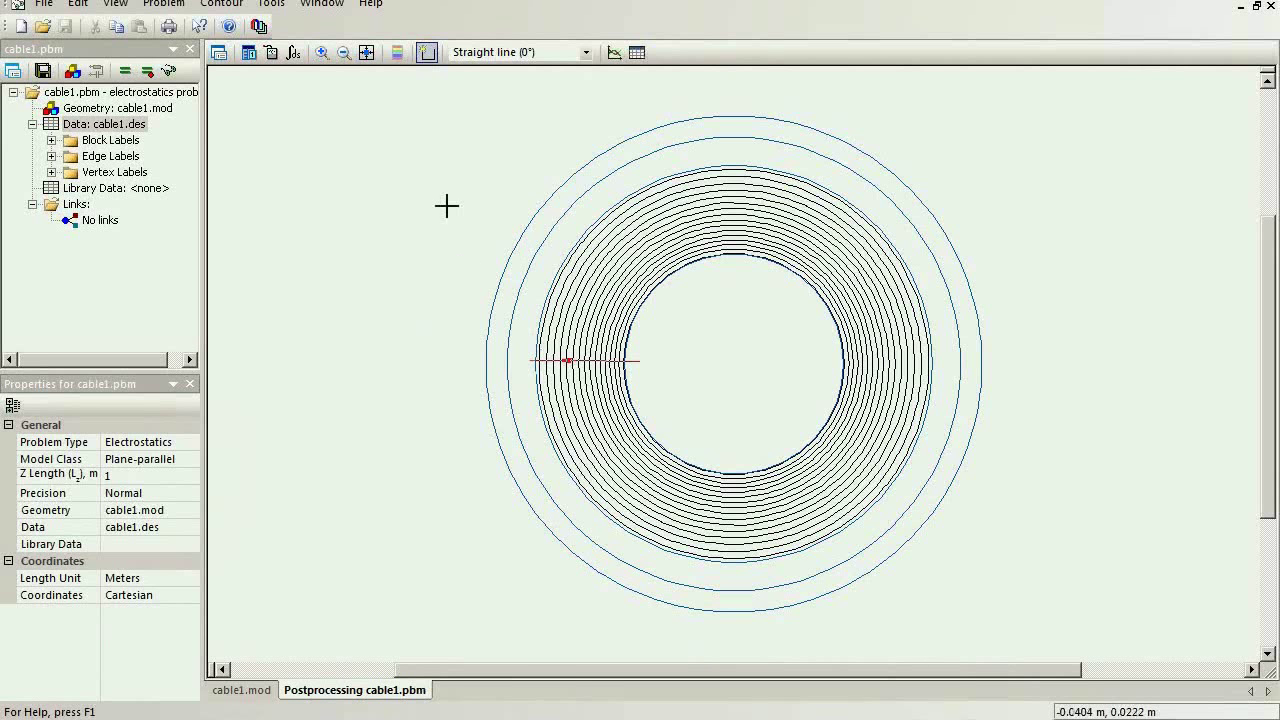
# - Calculate the potential difference along the contour with the Integral Calculator
pyautogui.click(292, 53)
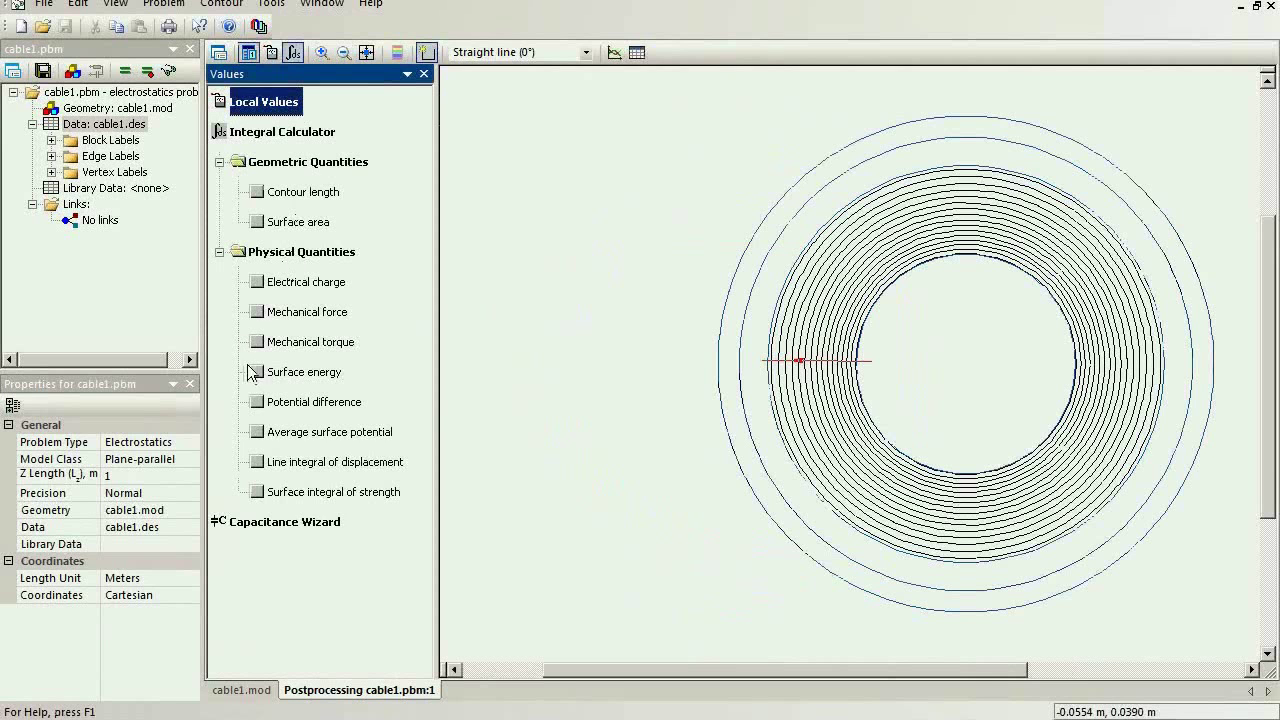
pyautogui.click(257, 402)
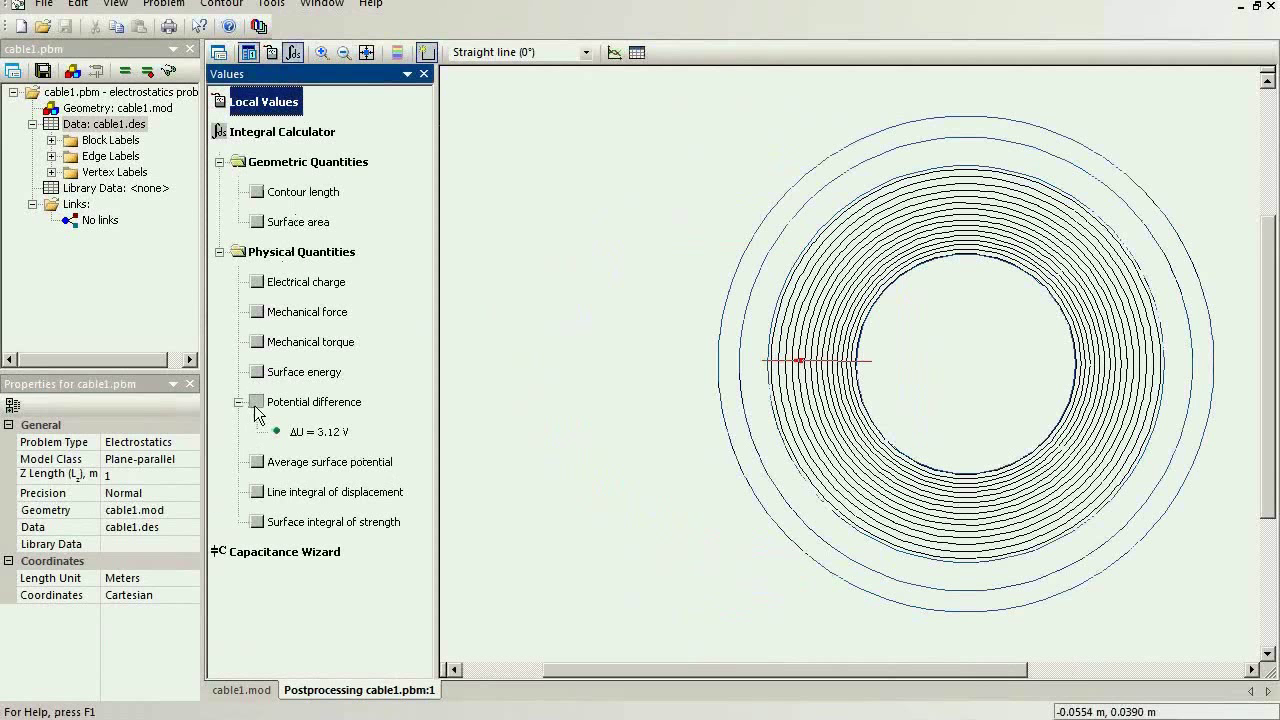
pyautogui.click(322, 438)
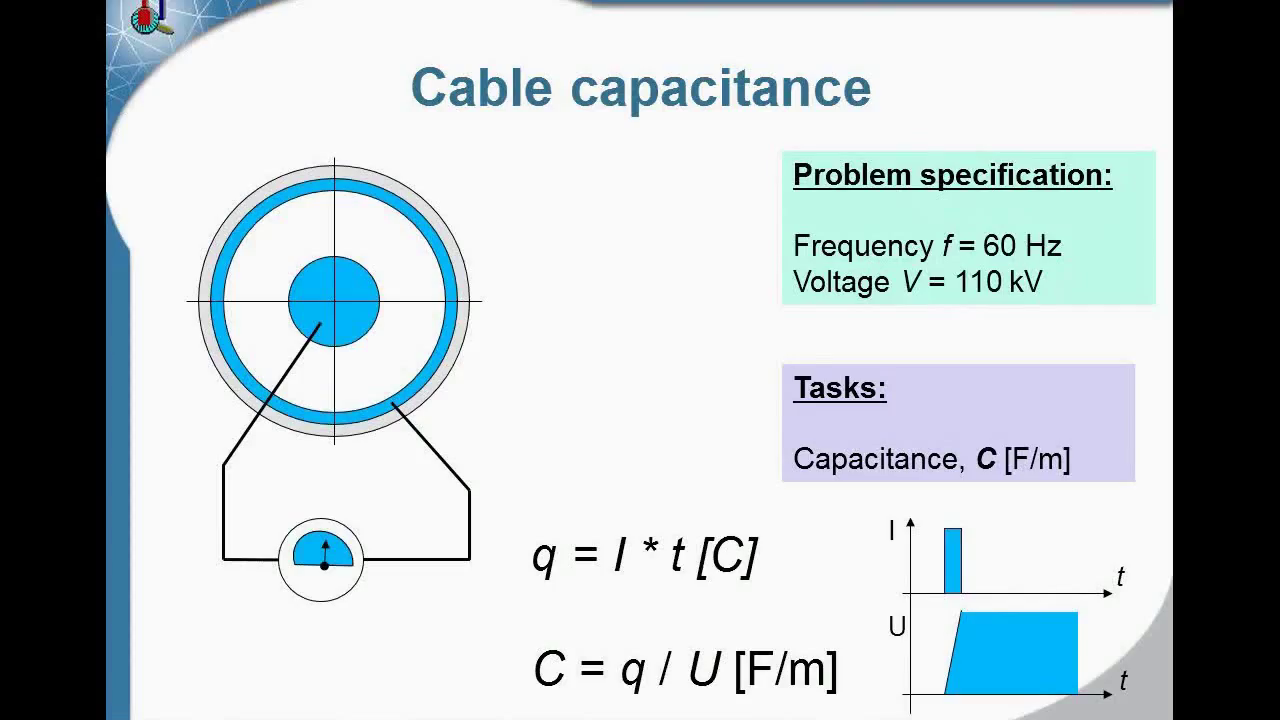
pyautogui.hotkey('alt', 'Tab')
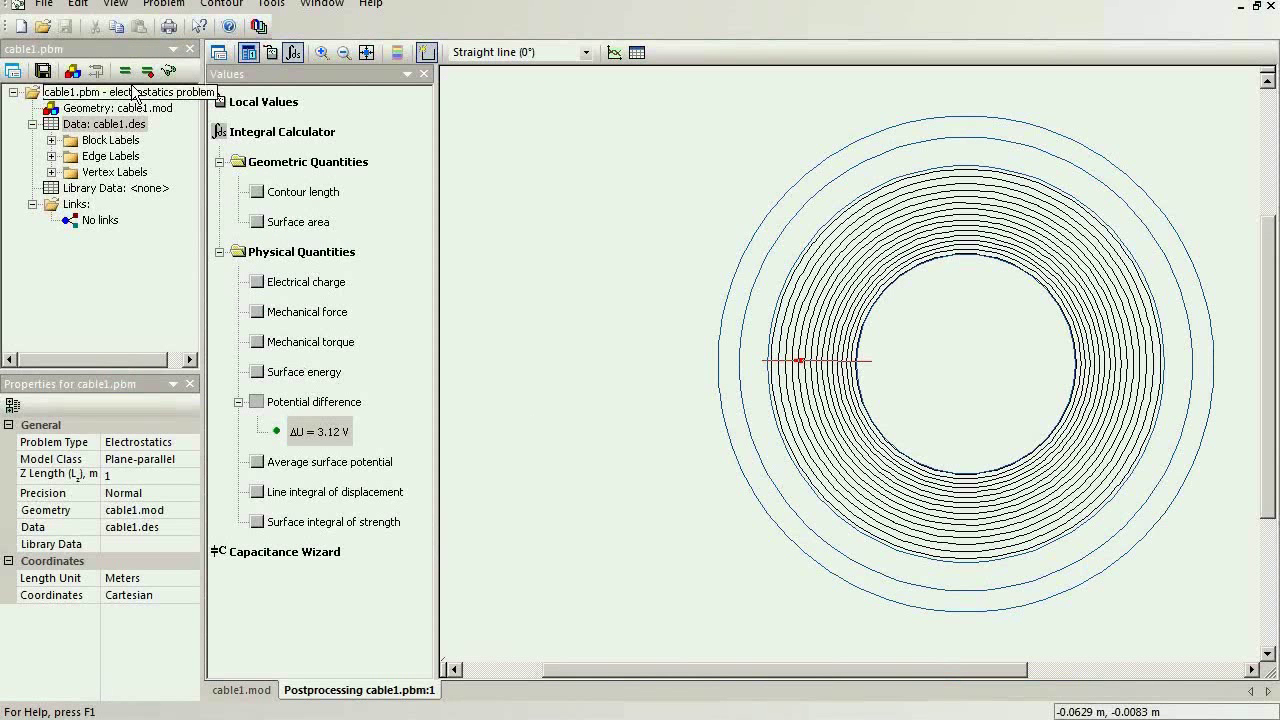
pyautogui.click(132, 476)
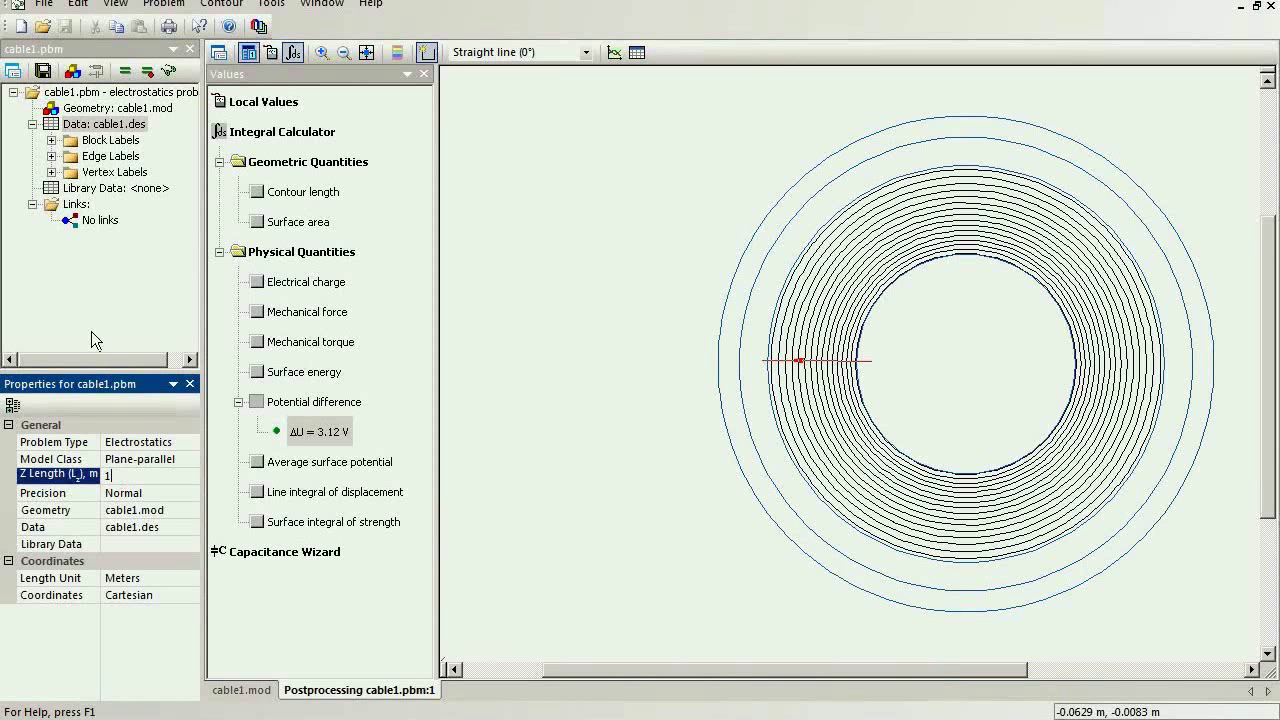
# - In the cable1.mod geometry, draw a horizontal line about 0.51 m long below the cable at y = -0.08 m
pyautogui.doubleClick(100, 109)
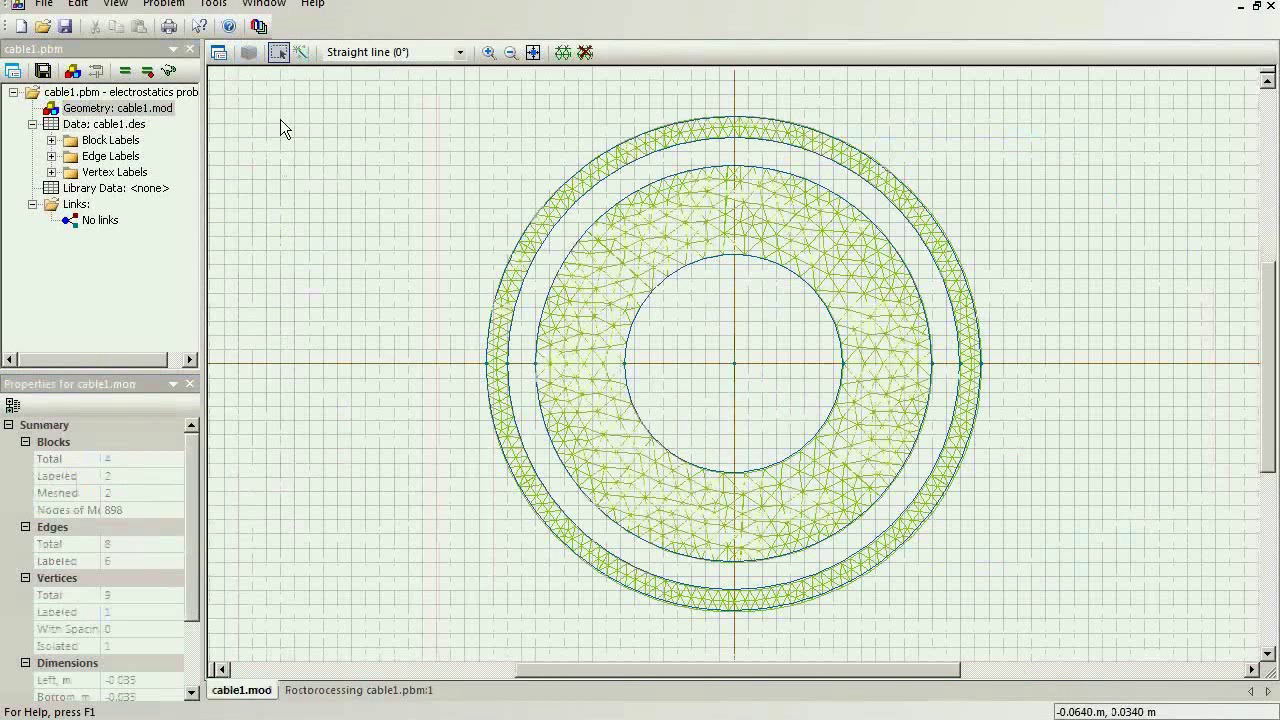
pyautogui.click(507, 57)
pyautogui.click(507, 58)
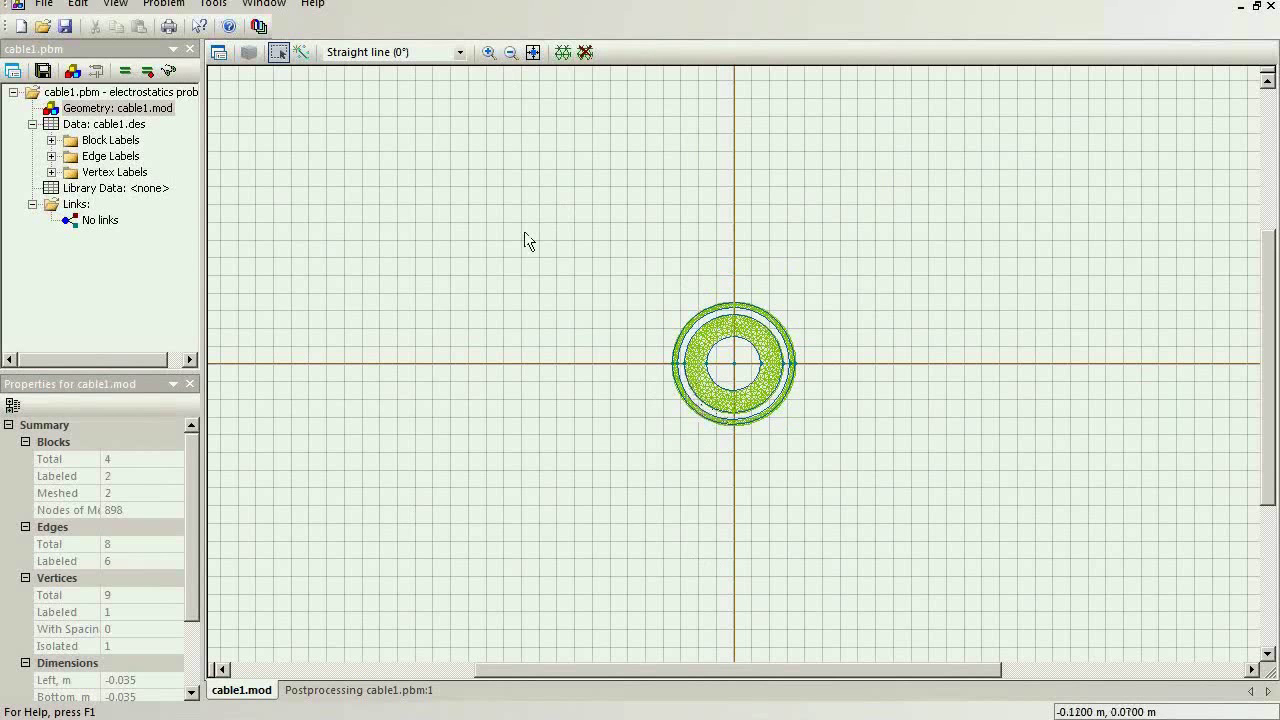
pyautogui.click(302, 53)
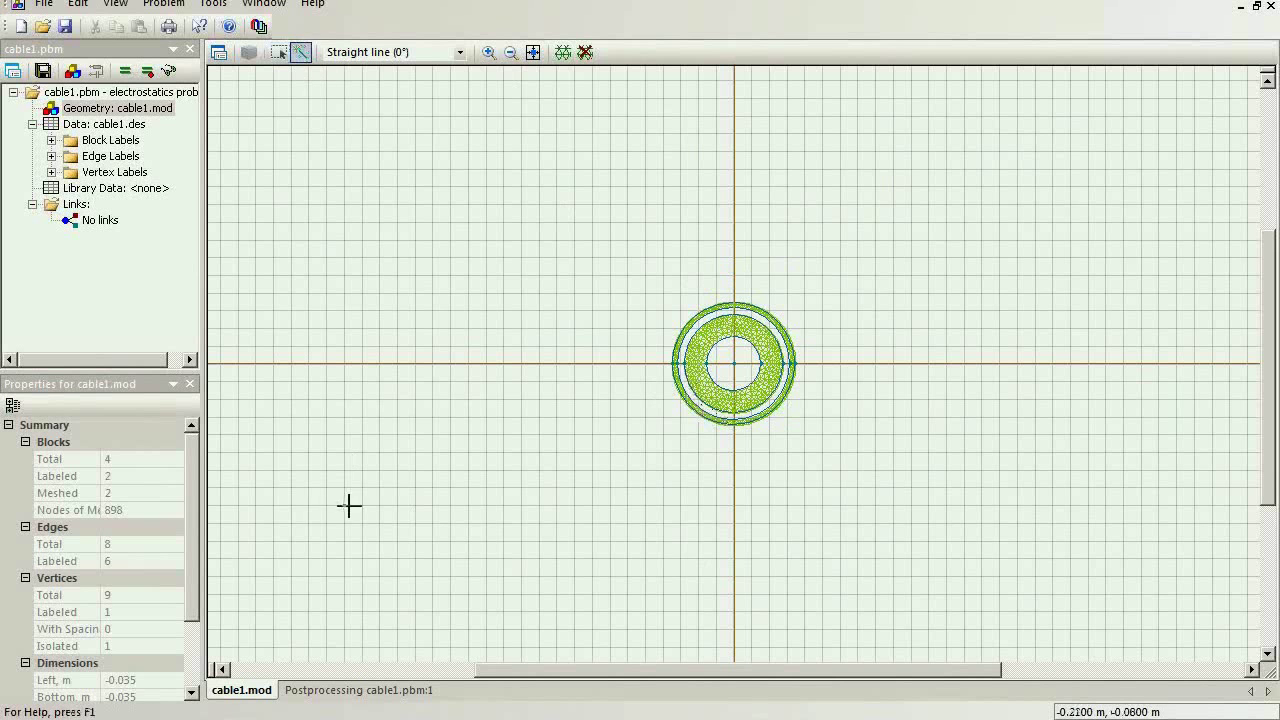
pyautogui.moveTo(273, 505)
pyautogui.mouseDown()
pyautogui.moveTo(474, 517)
pyautogui.moveTo(1178, 505)
pyautogui.mouseUp()
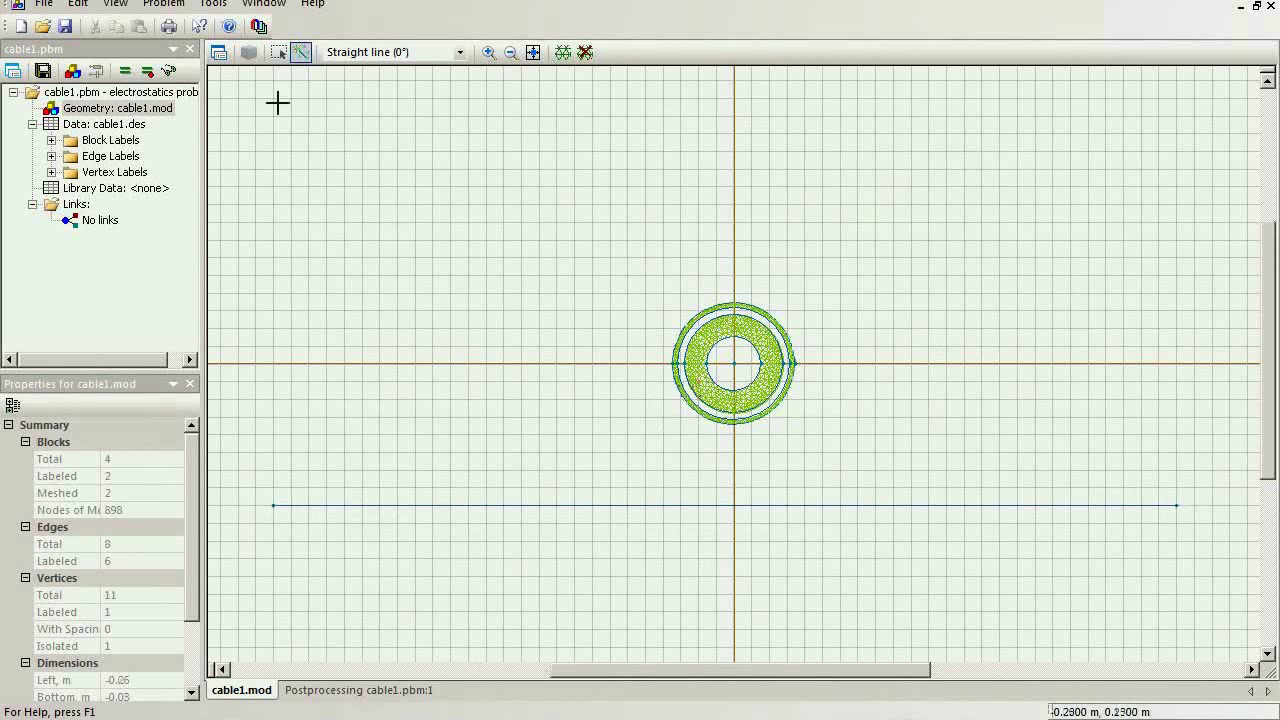
pyautogui.click(279, 52)
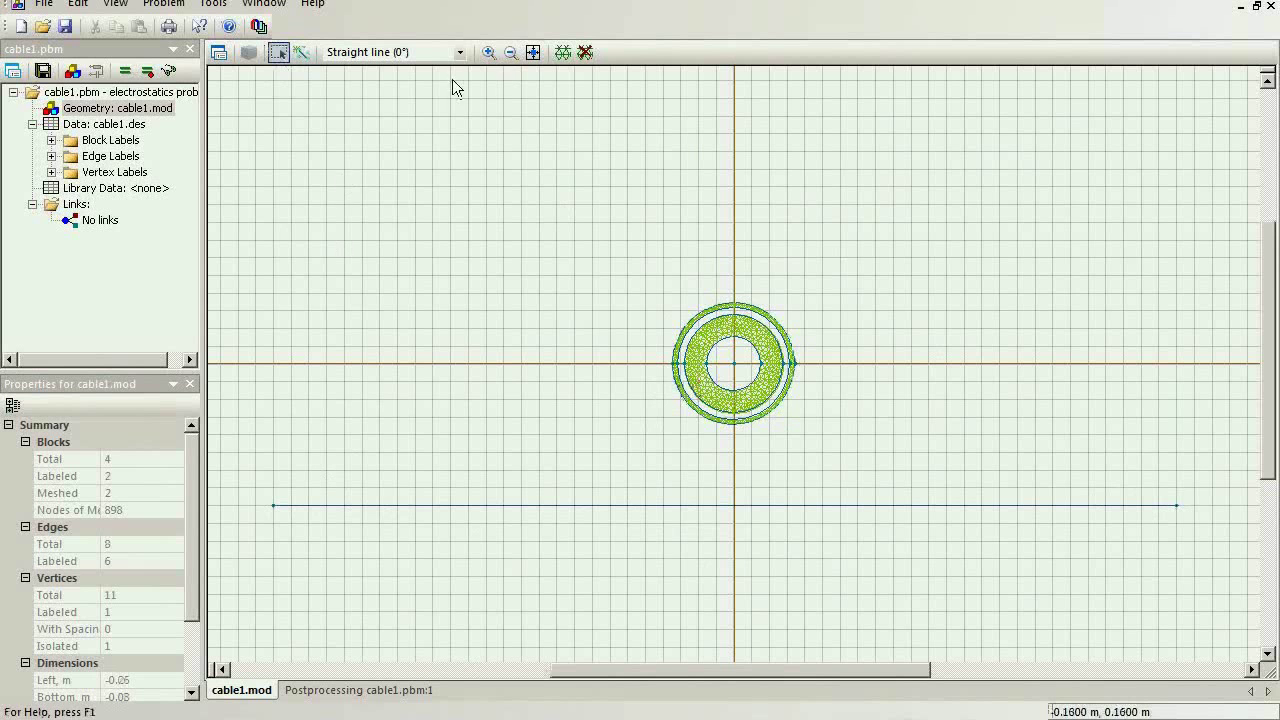
# - Draw the remaining straight edges through (-0.26, 0.24), (0.26, 0.24) and (0.26, -0.08) m to close a rectangle around the cable
pyautogui.click(510, 52)
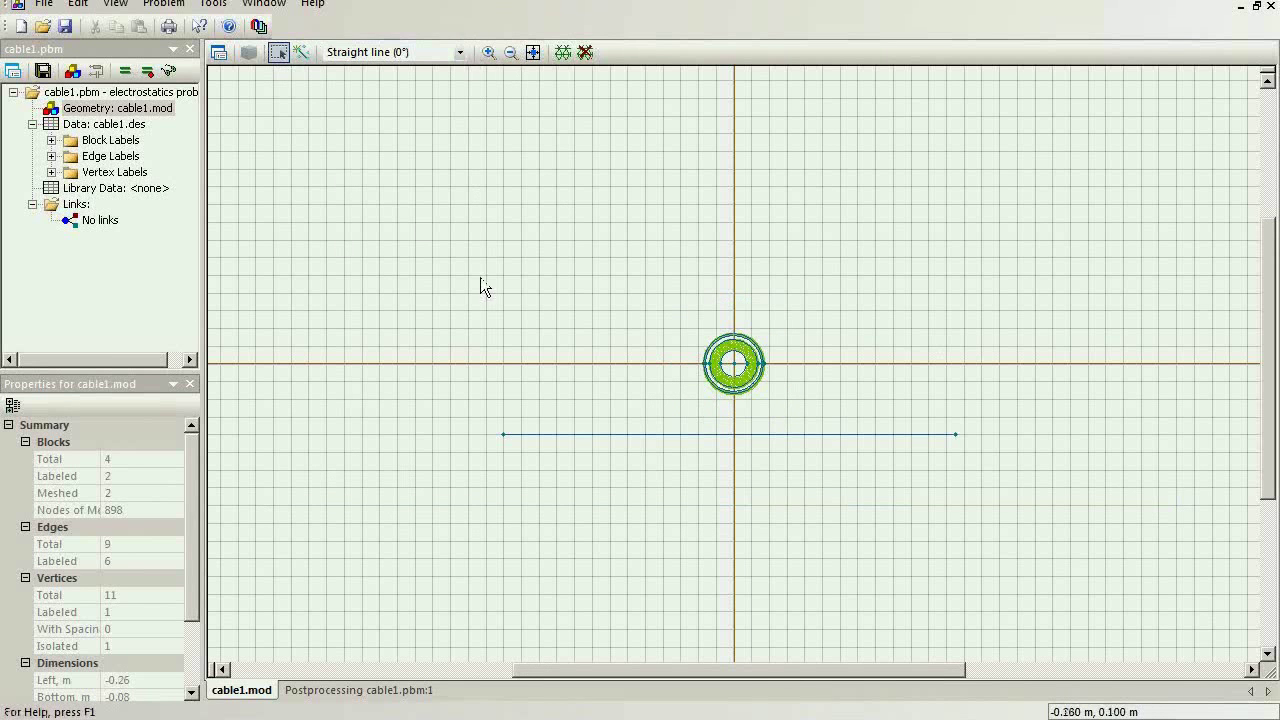
pyautogui.click(301, 52)
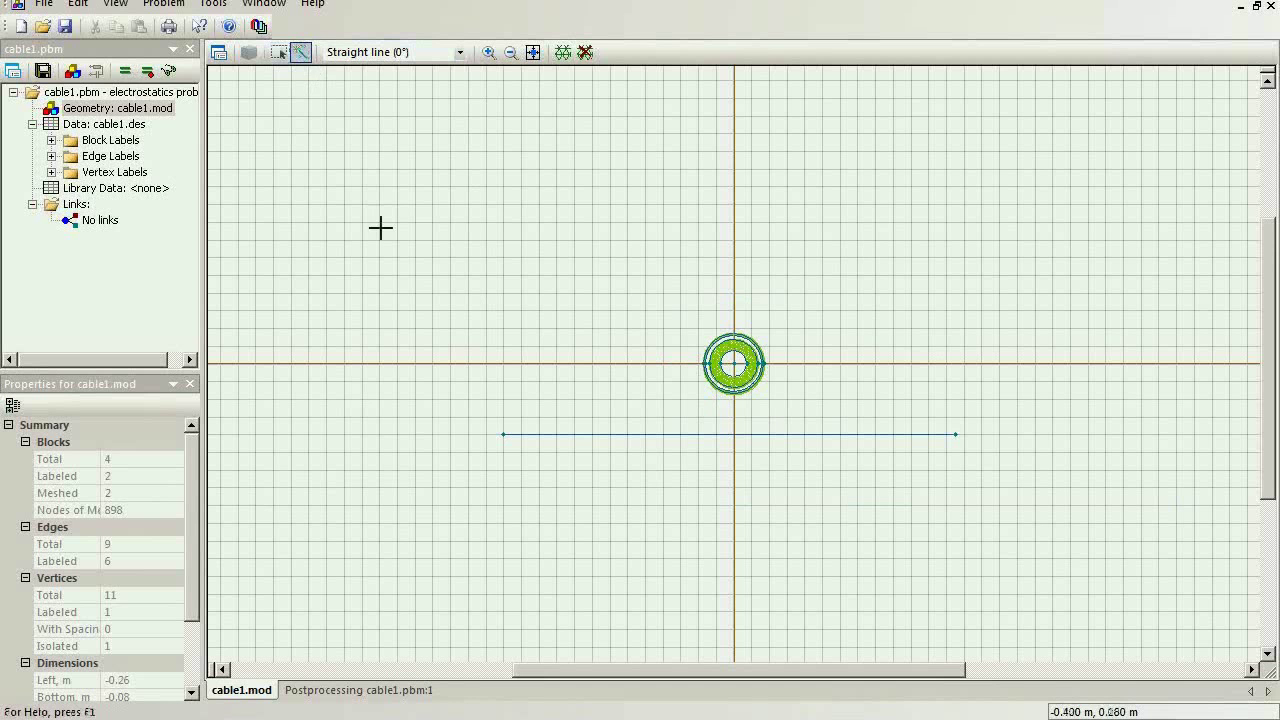
pyautogui.click(503, 434)
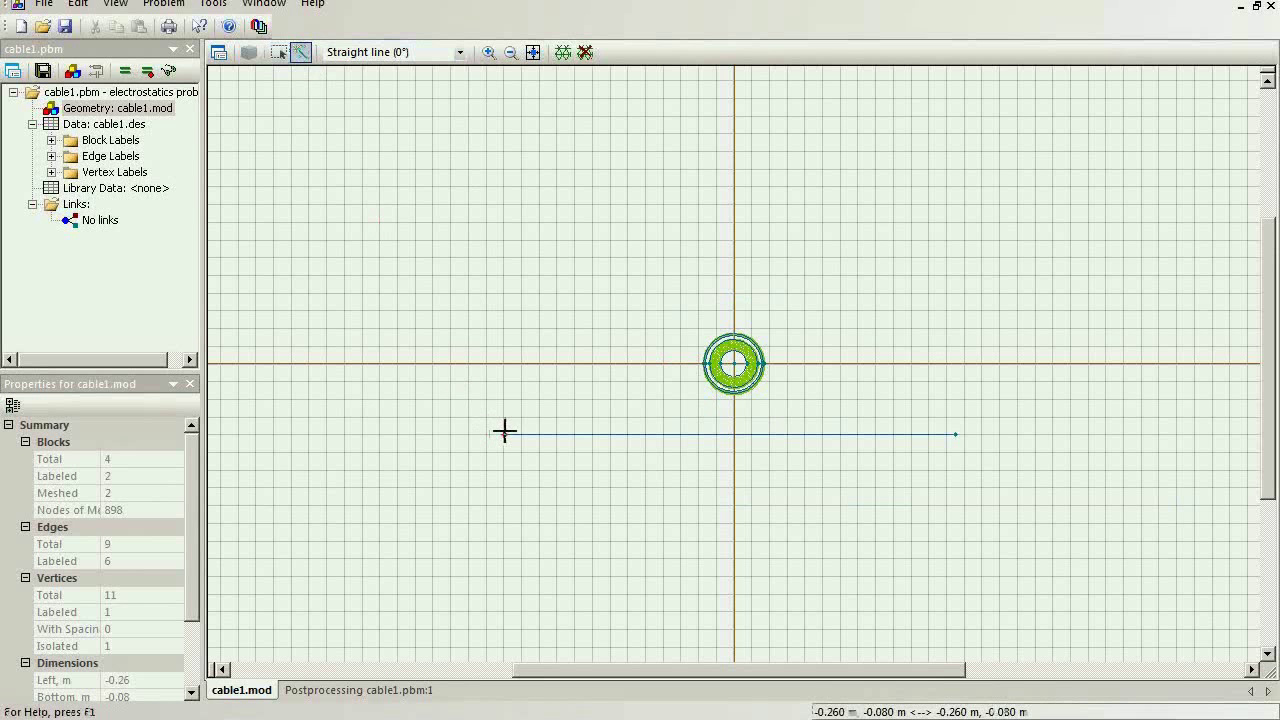
pyautogui.click(500, 151)
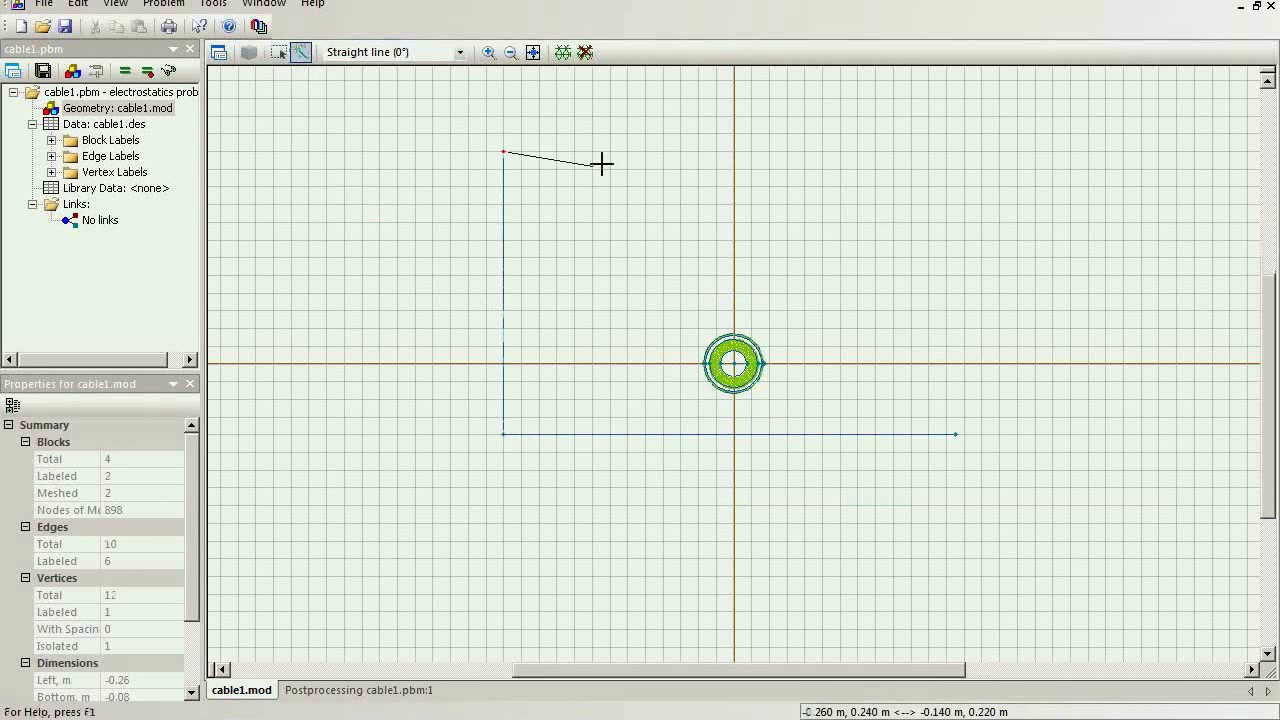
pyautogui.click(959, 152)
pyautogui.click(959, 152)
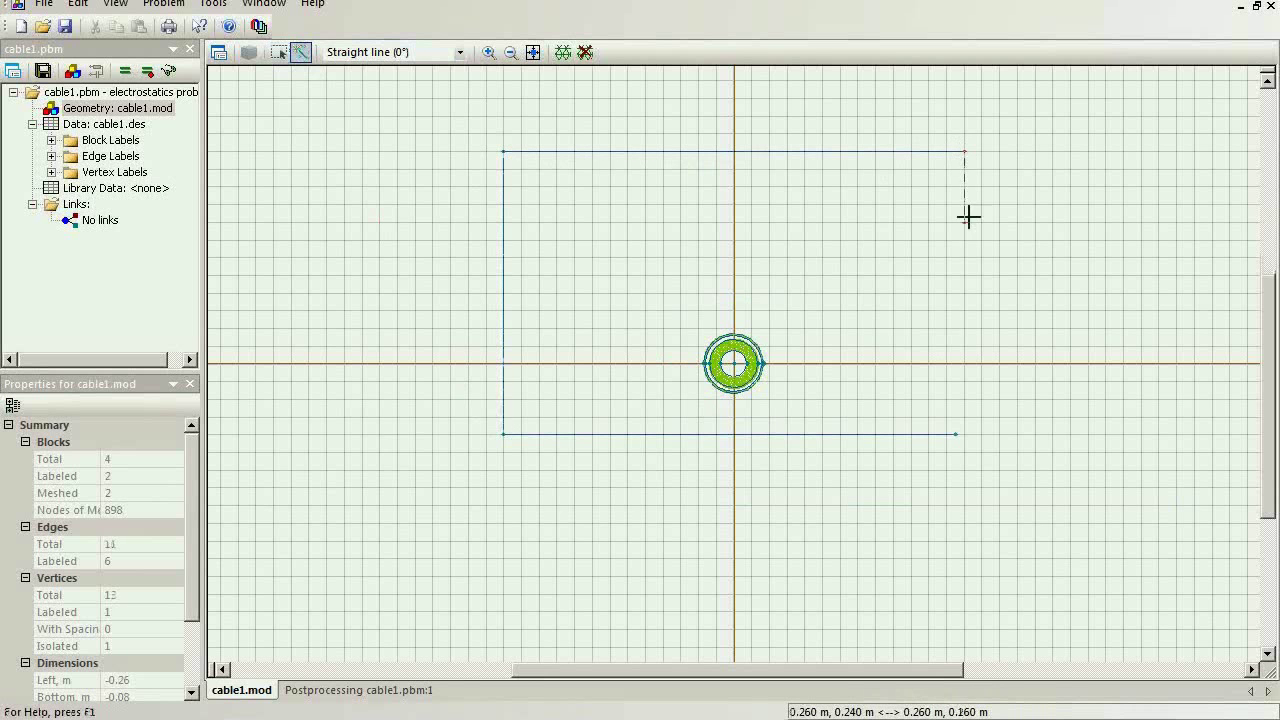
pyautogui.click(967, 434)
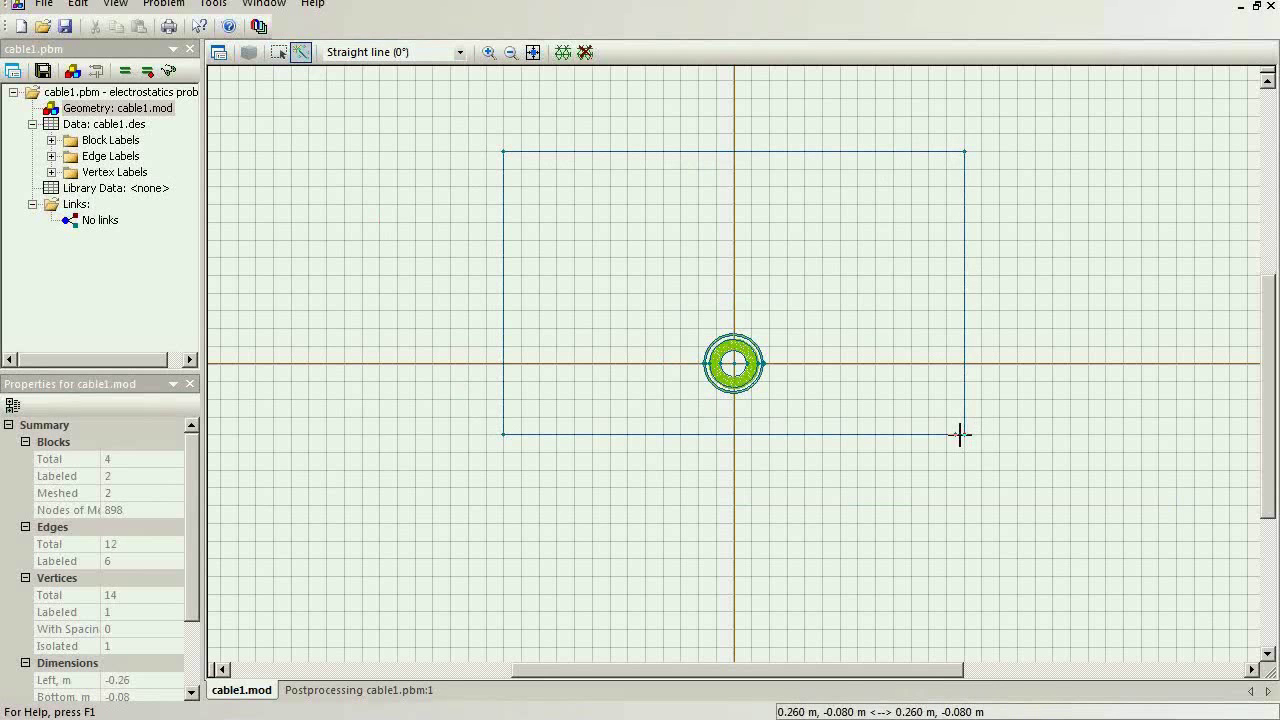
pyautogui.click(953, 434)
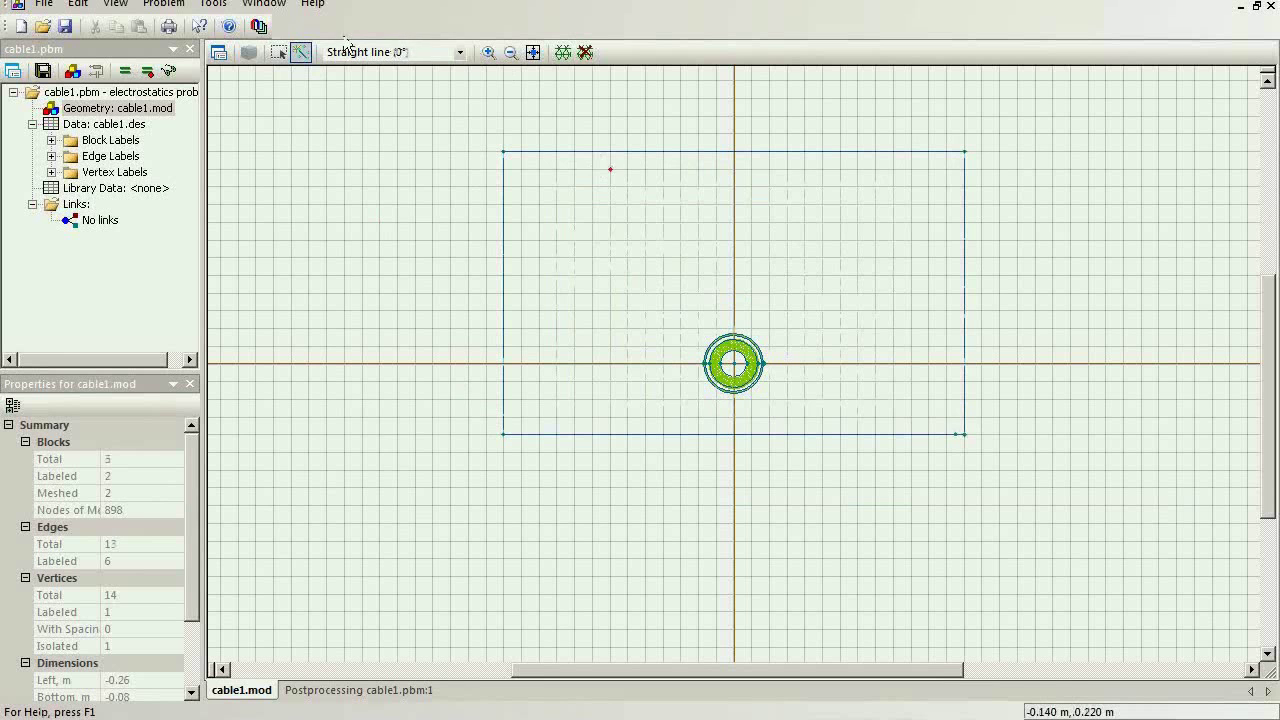
# - Assign the block label air to the rectangular region surrounding the cable
pyautogui.click(278, 52)
pyautogui.click(576, 260)
pyautogui.rightClick(575, 257)
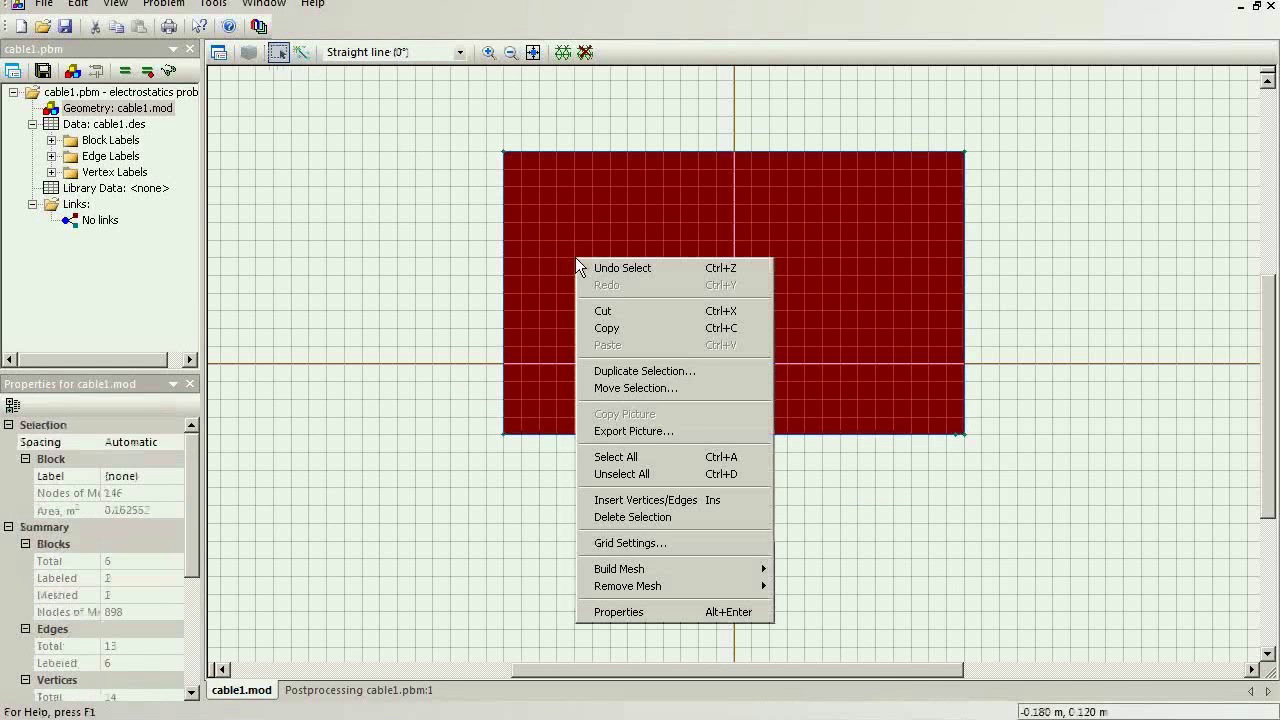
pyautogui.click(628, 610)
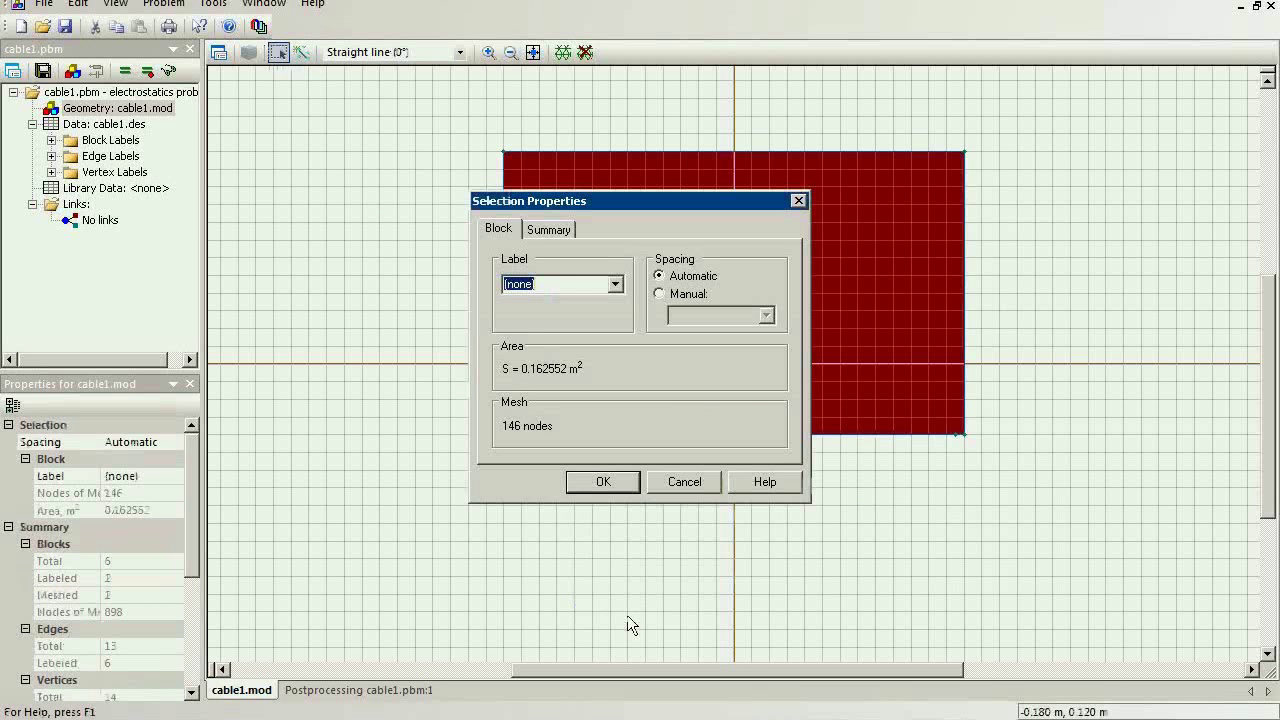
pyautogui.write('air')
pyautogui.press('Return')
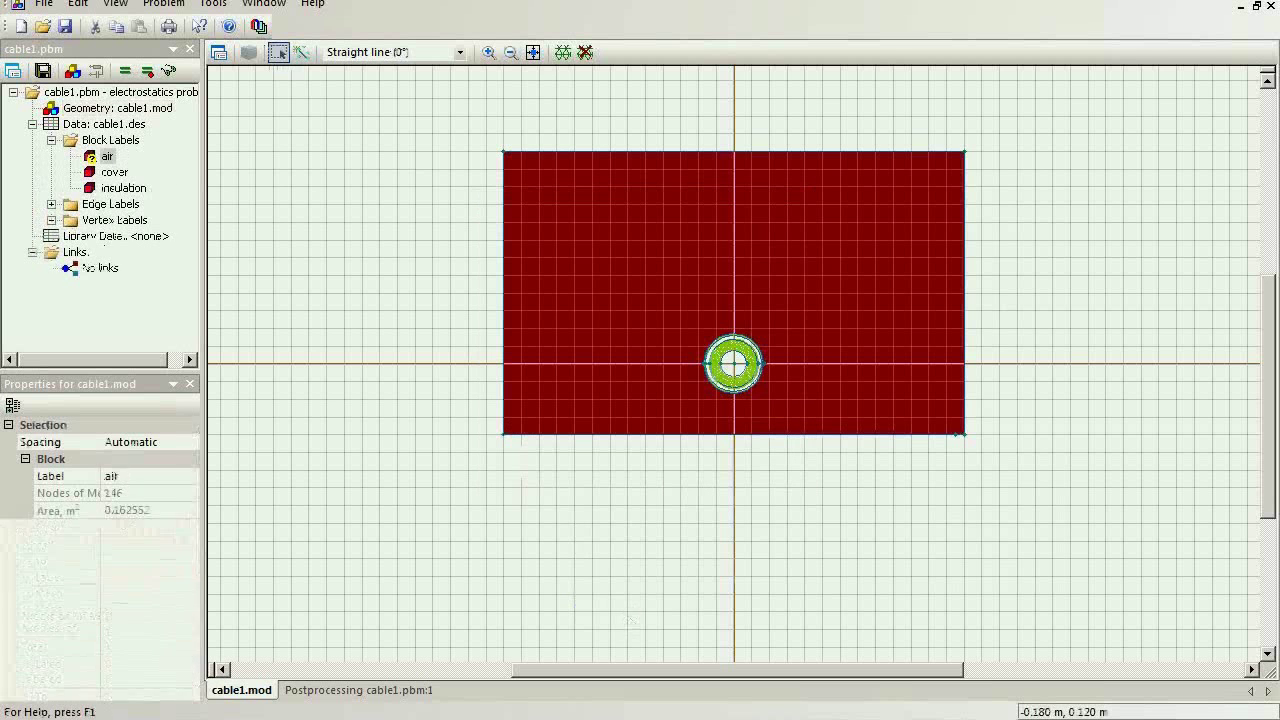
# - Remove the +q label from the vertex on the conductor's circle at (-0.0155, 0) m by setting its label to none
pyautogui.click(487, 52)
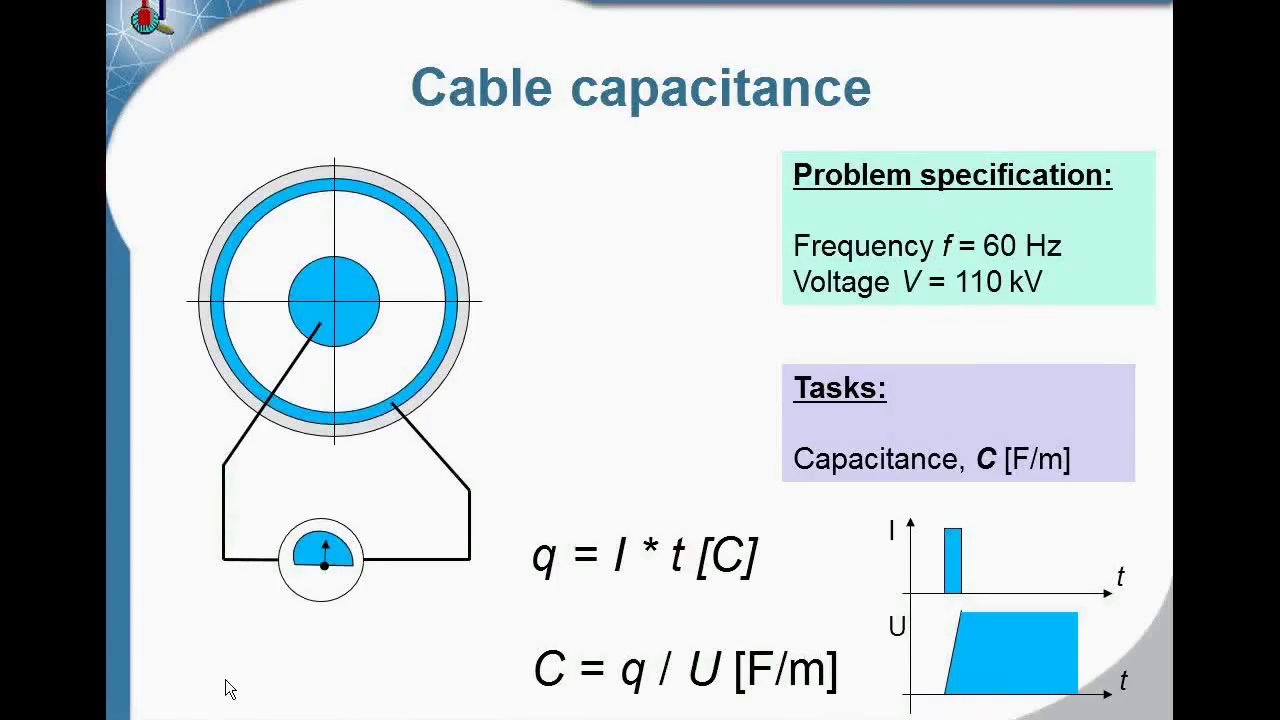
pyautogui.hotkey('alt', 'Tab')
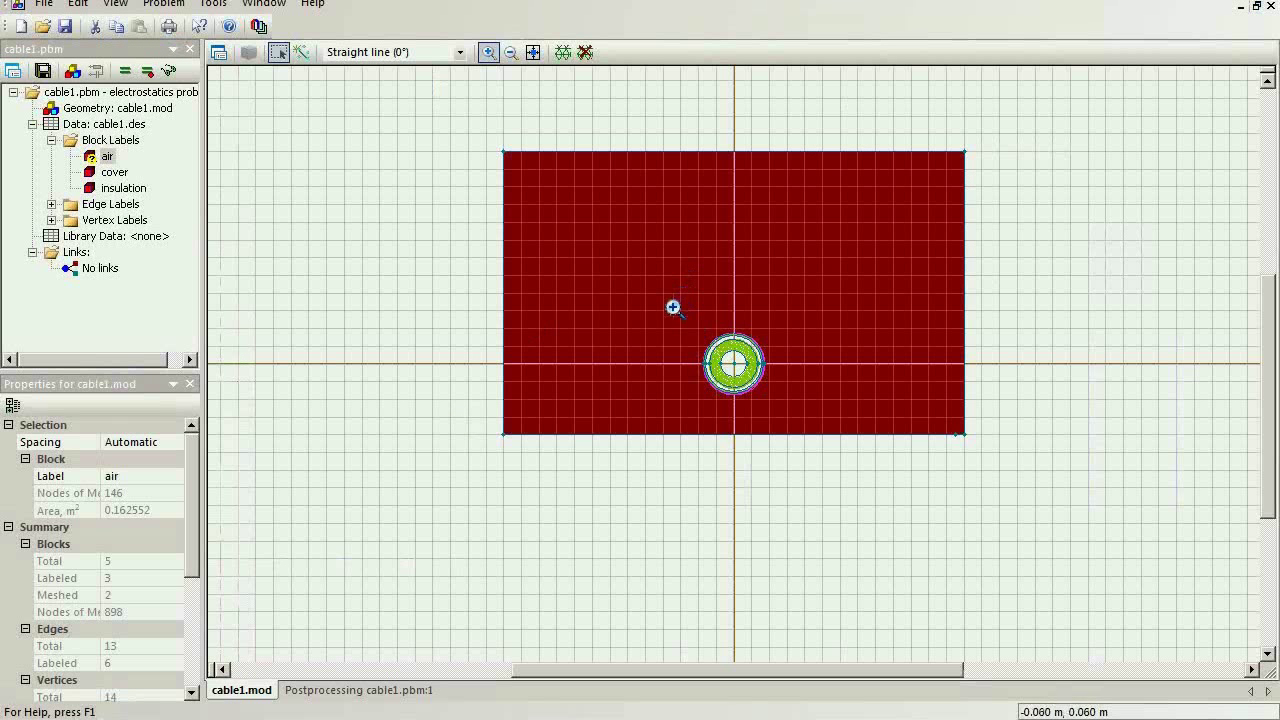
pyautogui.moveTo(673, 307); pyautogui.dragTo(804, 457)
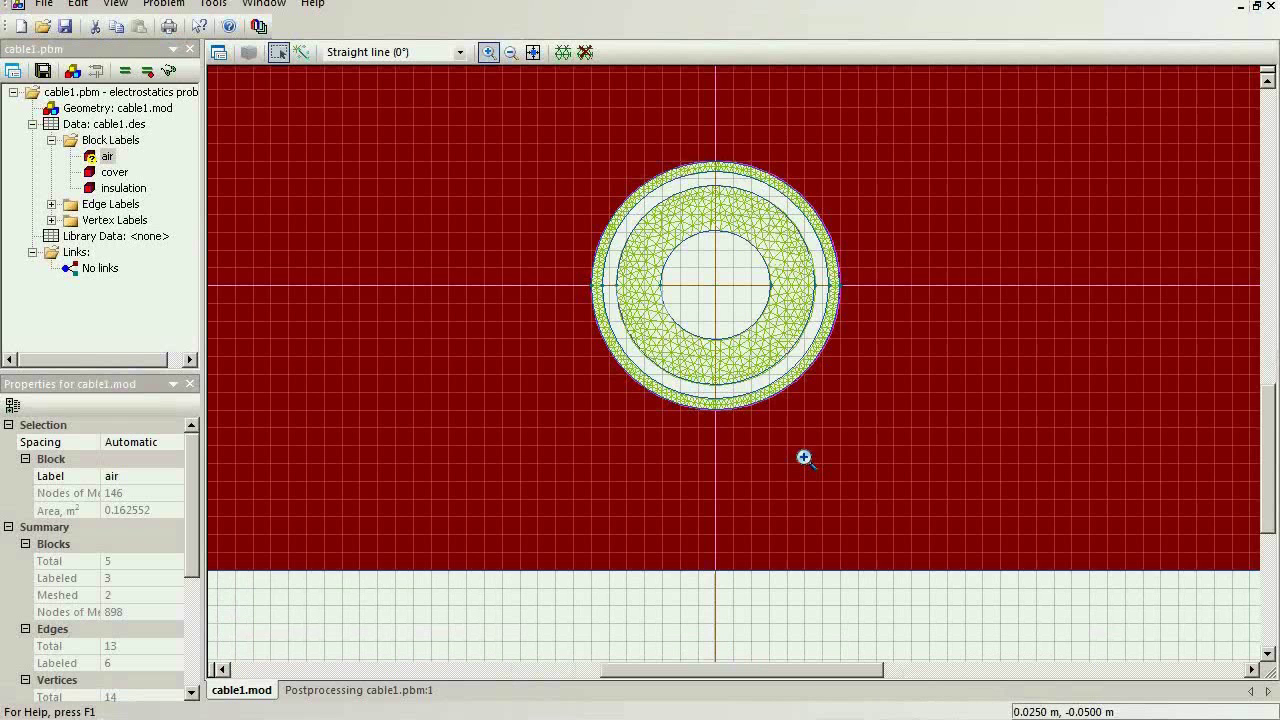
pyautogui.click(278, 52)
pyautogui.click(806, 585)
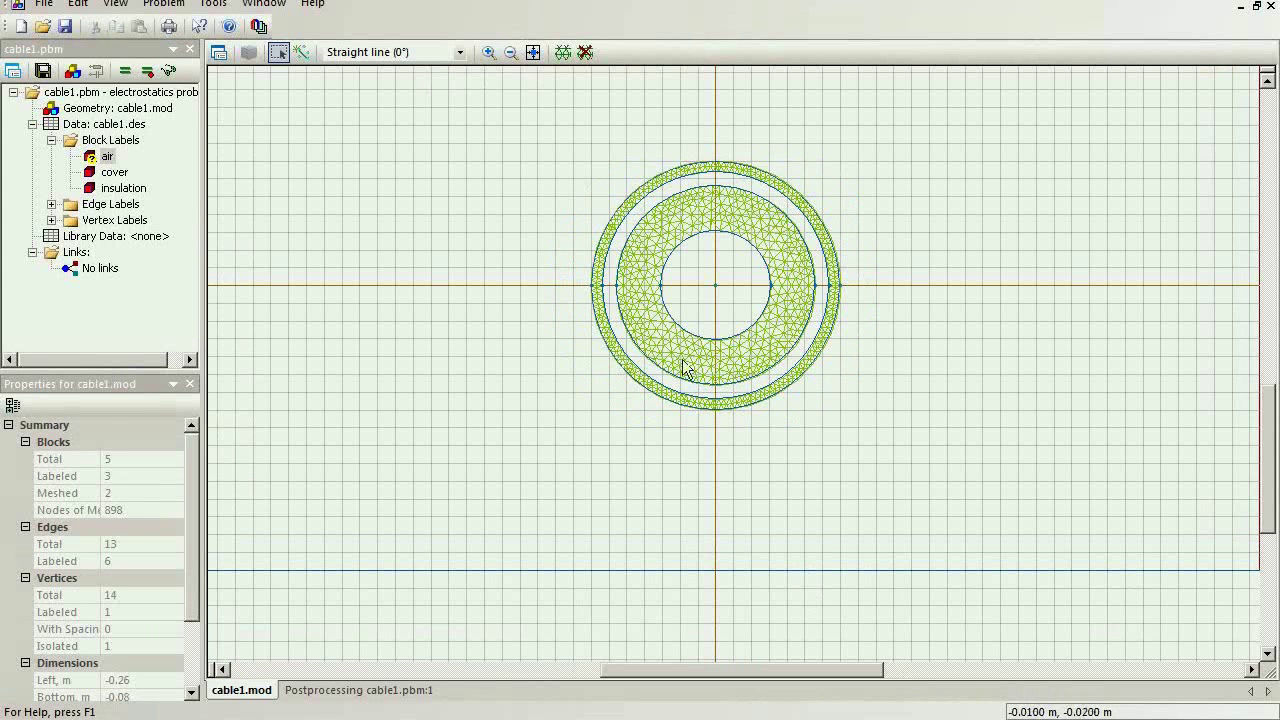
pyautogui.click(661, 288)
pyautogui.rightClick(661, 288)
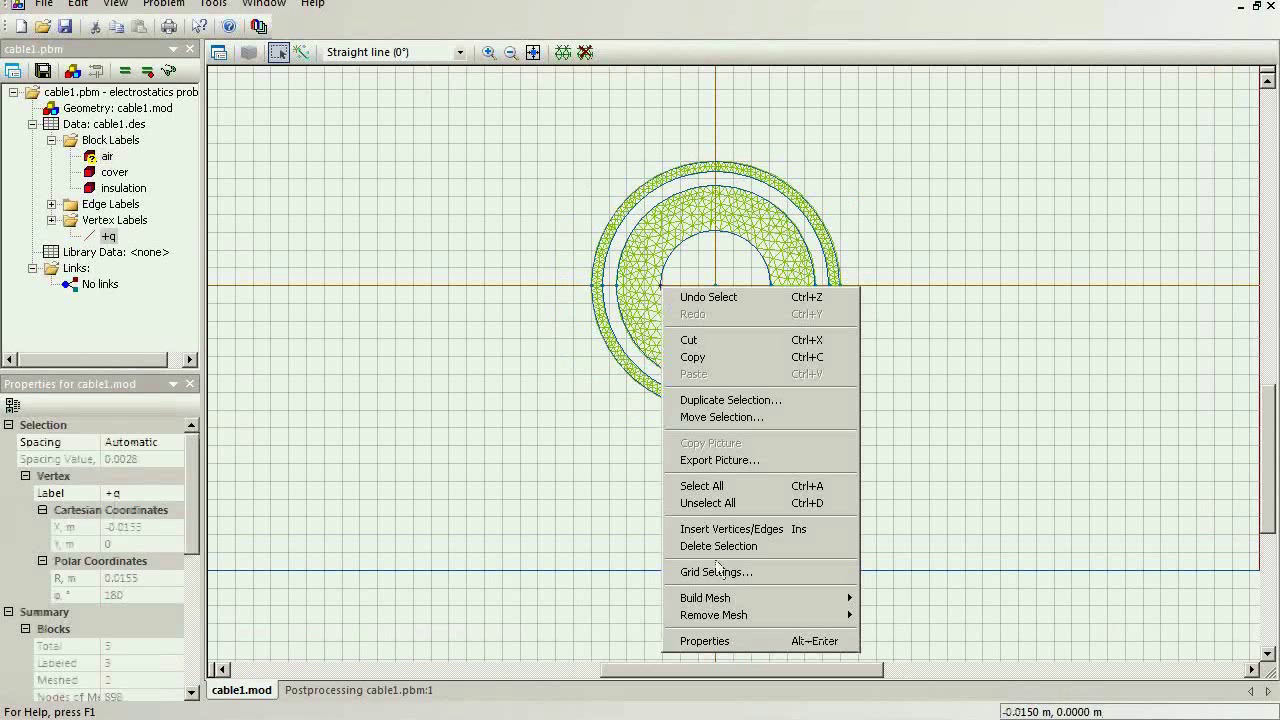
pyautogui.click(738, 641)
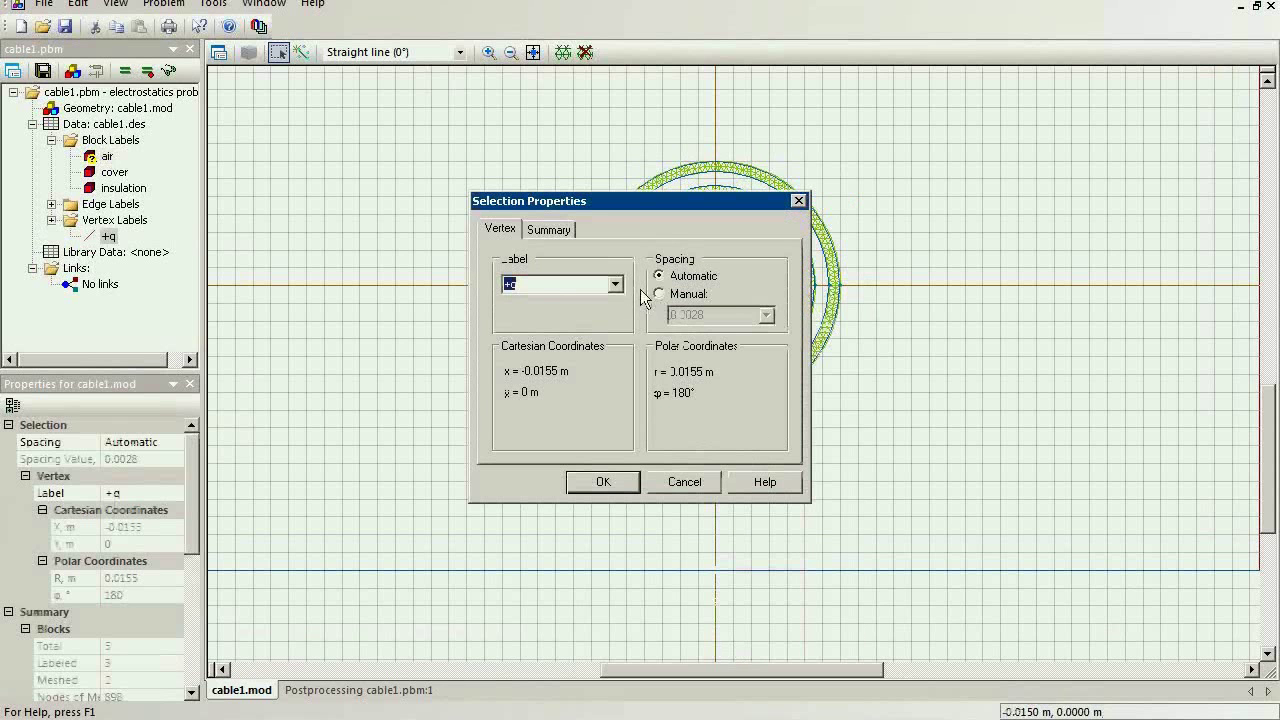
pyautogui.click(615, 284)
pyautogui.click(606, 306)
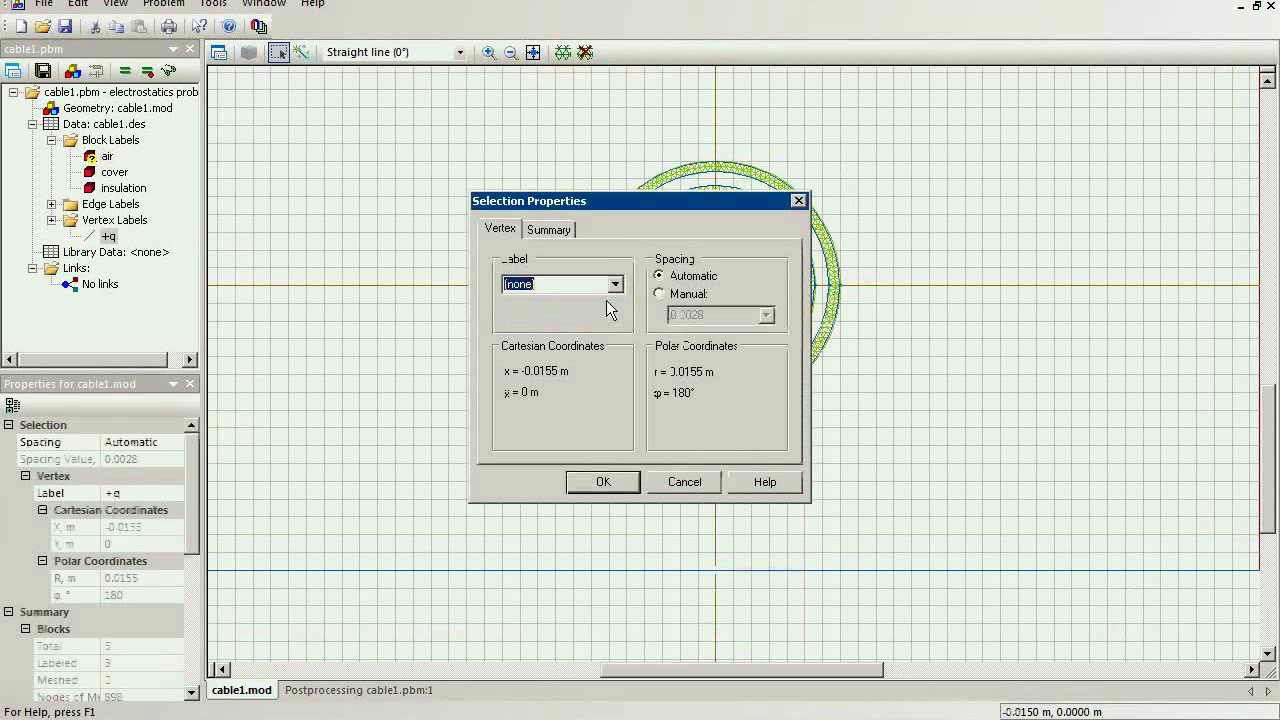
pyautogui.click(603, 482)
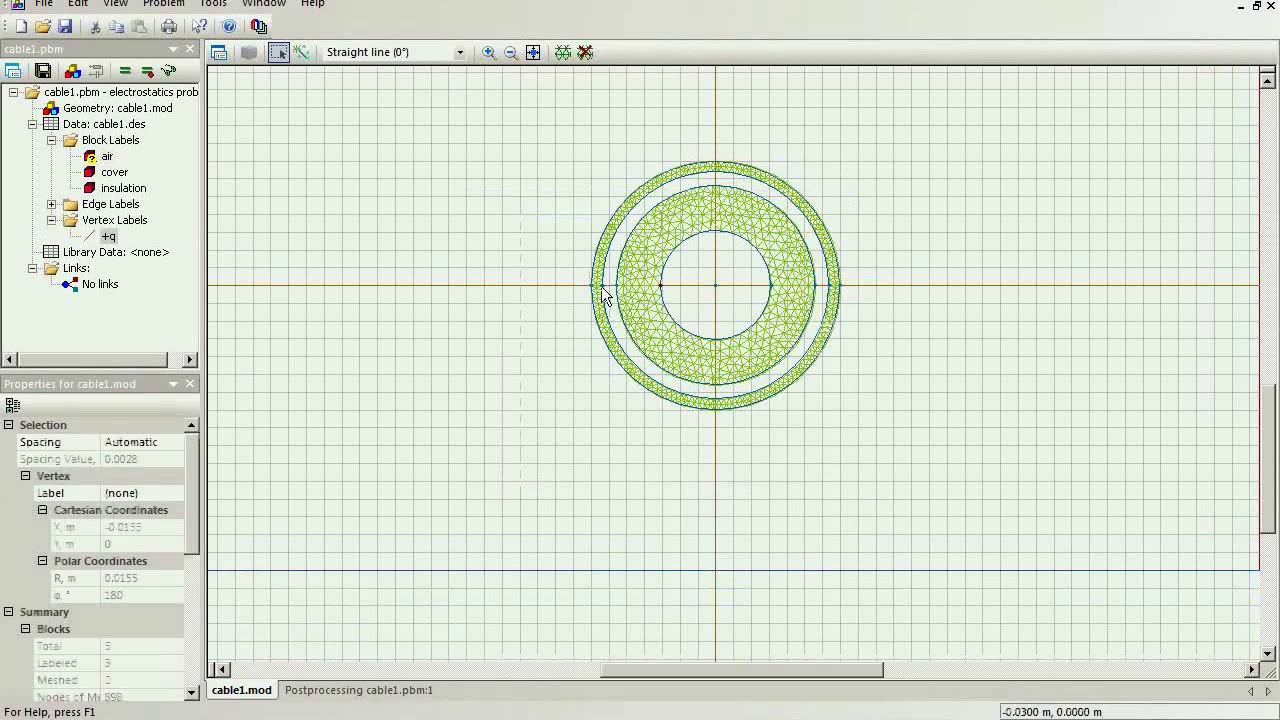
# - Assign the vertex label +q to the shield's outer-circle vertex at (-0.032, 0) m
pyautogui.click(602, 286)
pyautogui.rightClick(602, 287)
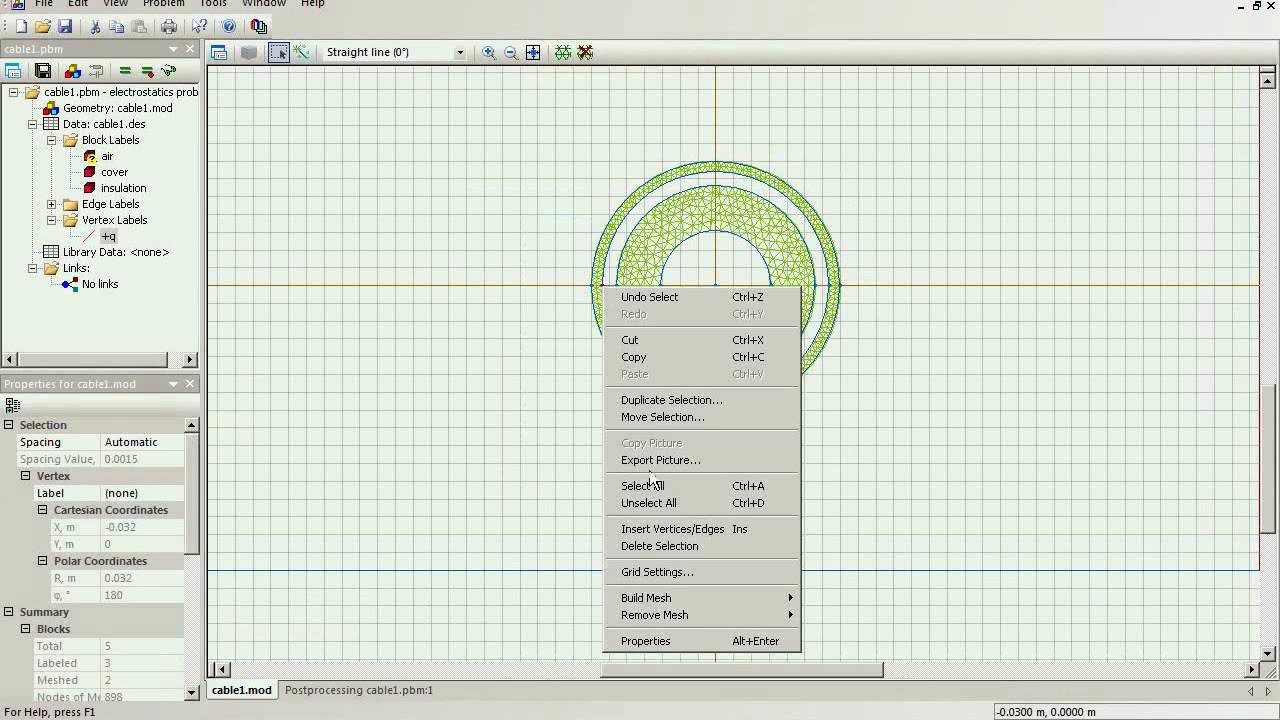
pyautogui.click(685, 641)
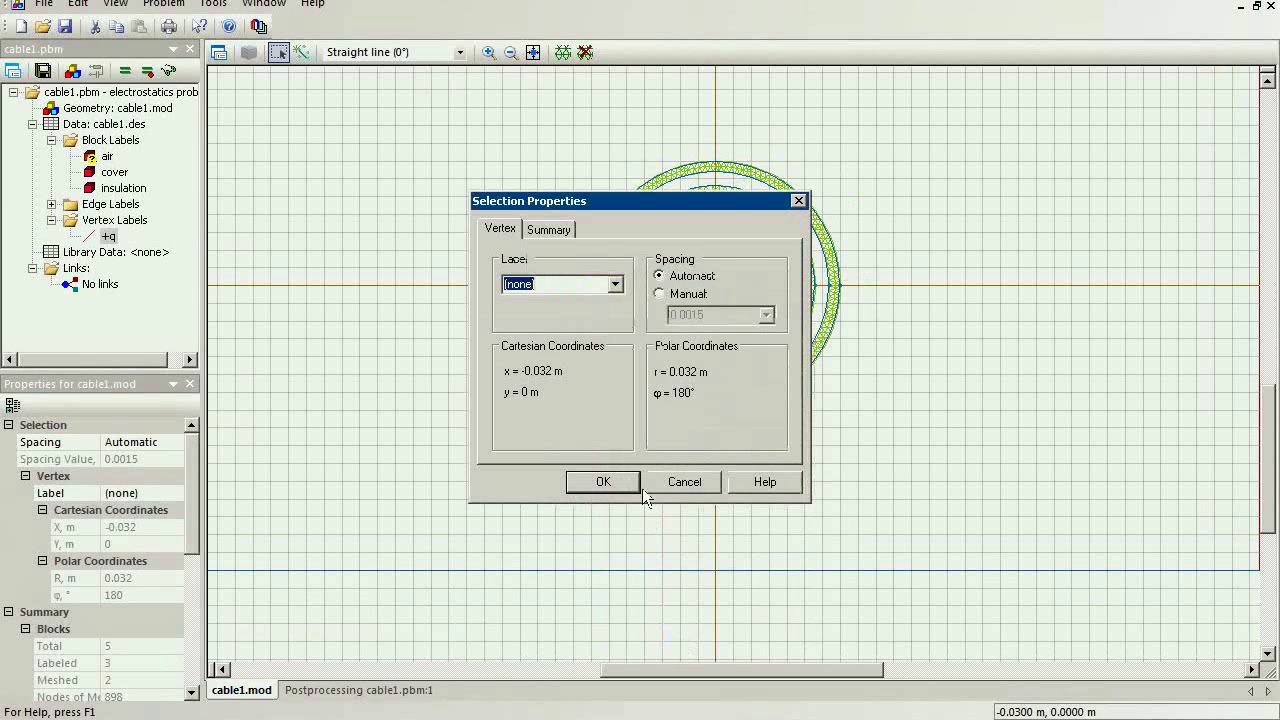
pyautogui.click(614, 282)
pyautogui.click(608, 318)
pyautogui.click(627, 484)
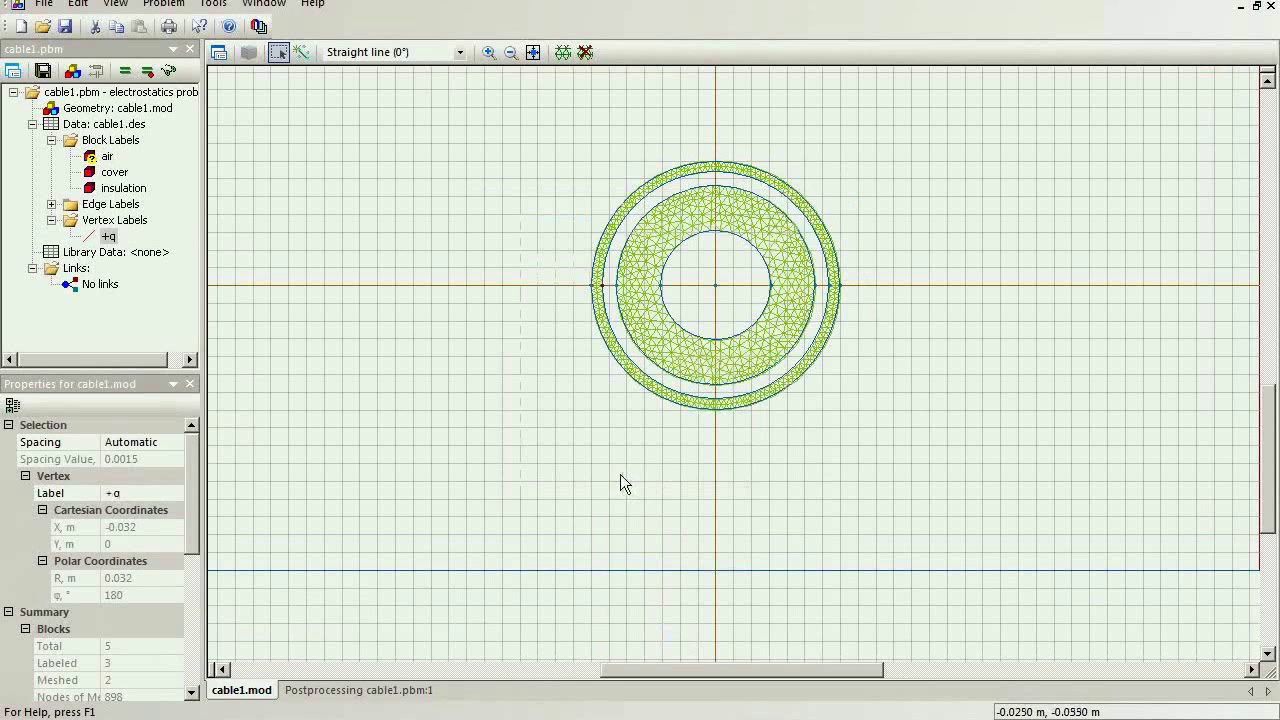
# - Assign the edge label ground to the horizontal line below the cable at y = -0.08 m
pyautogui.click(569, 568)
pyautogui.rightClick(570, 568)
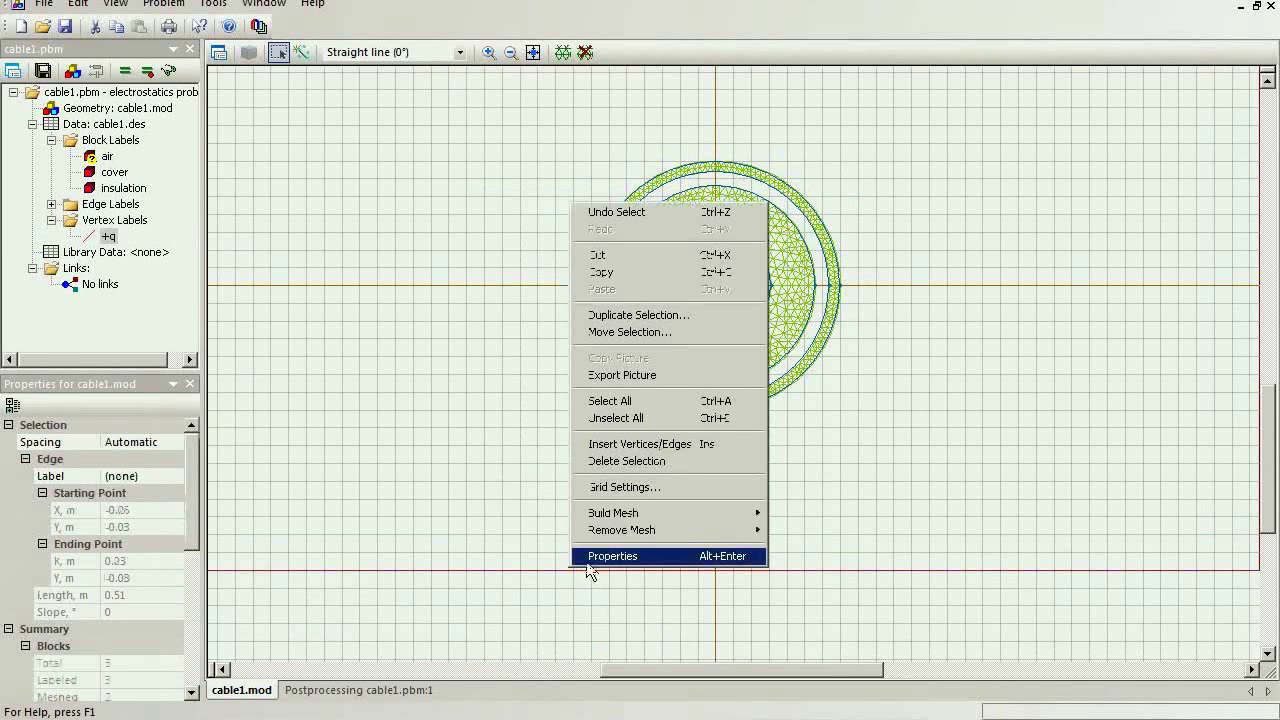
pyautogui.click(594, 556)
pyautogui.write('ground')
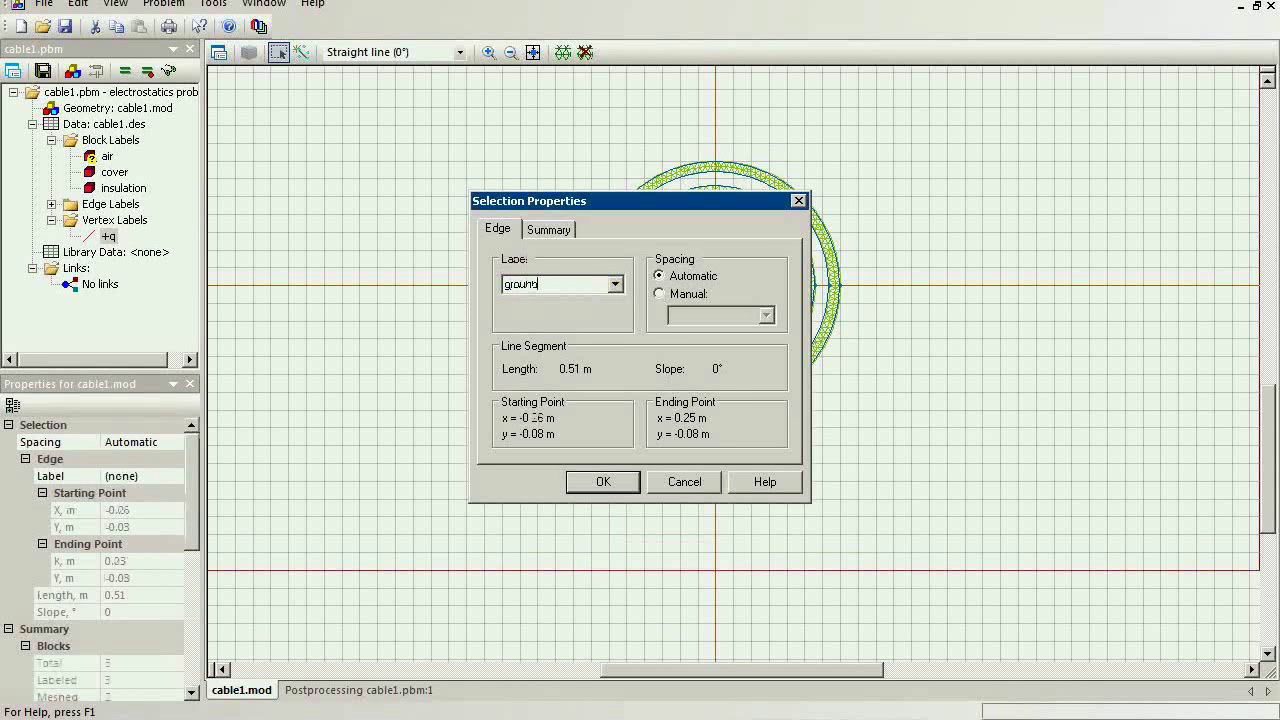
pyautogui.press('Return')
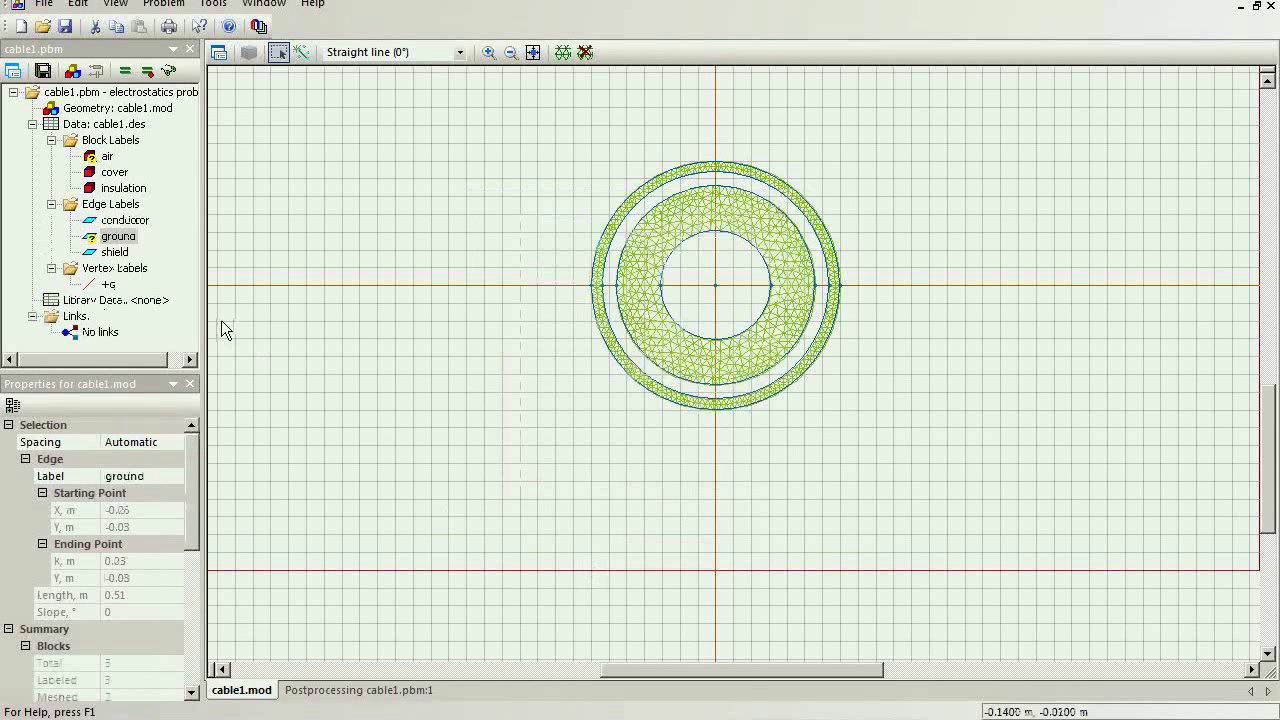
# - Give the ground edge label a fixed voltage boundary condition of 0 V
pyautogui.doubleClick(118, 238)
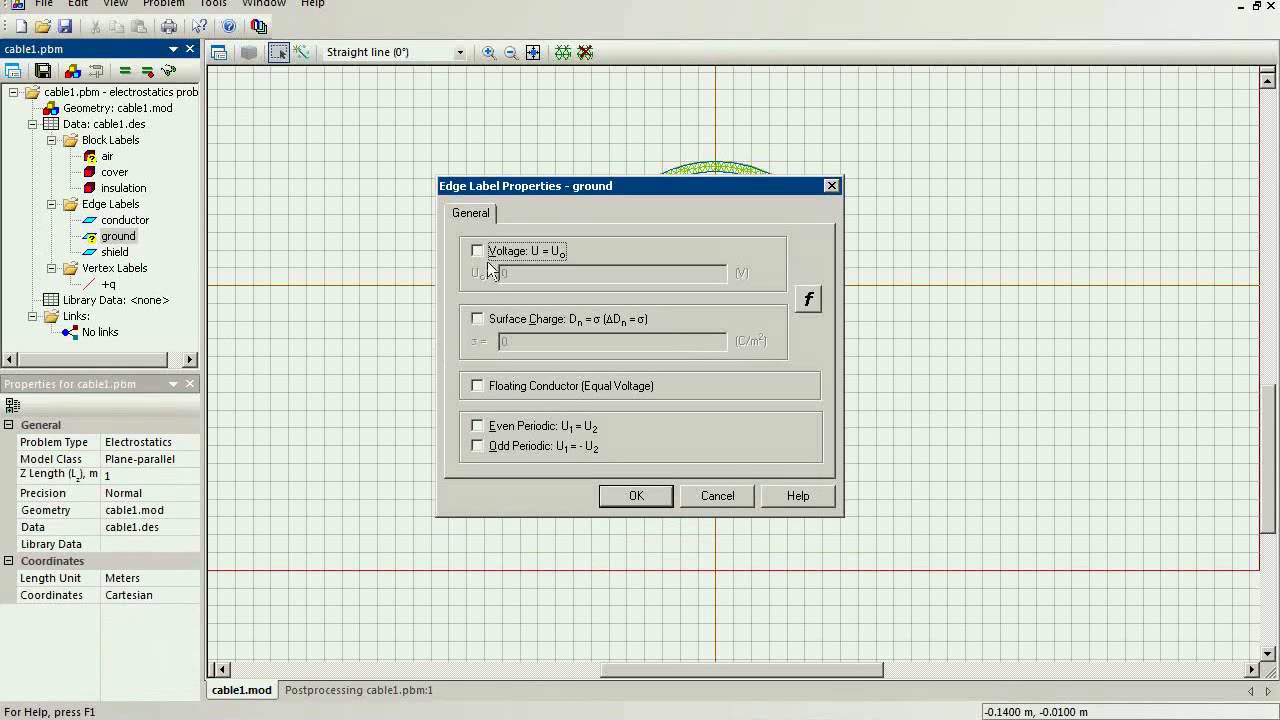
pyautogui.click(489, 260)
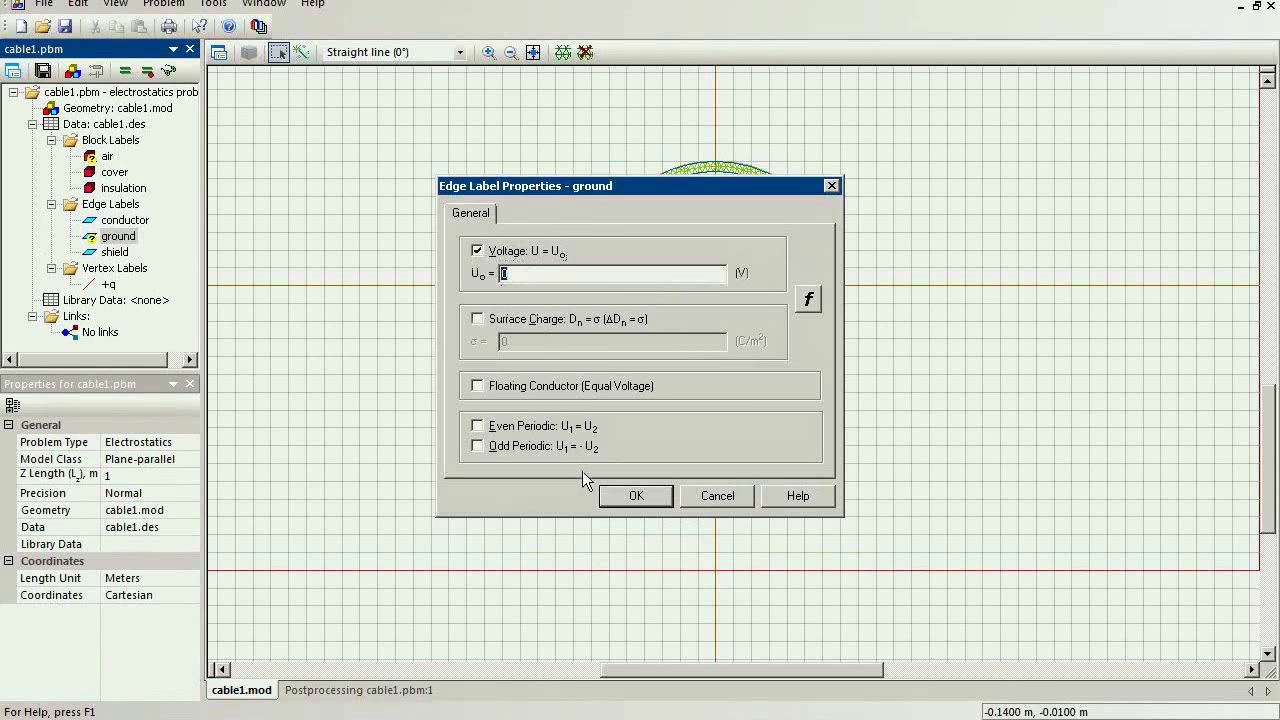
pyautogui.click(606, 492)
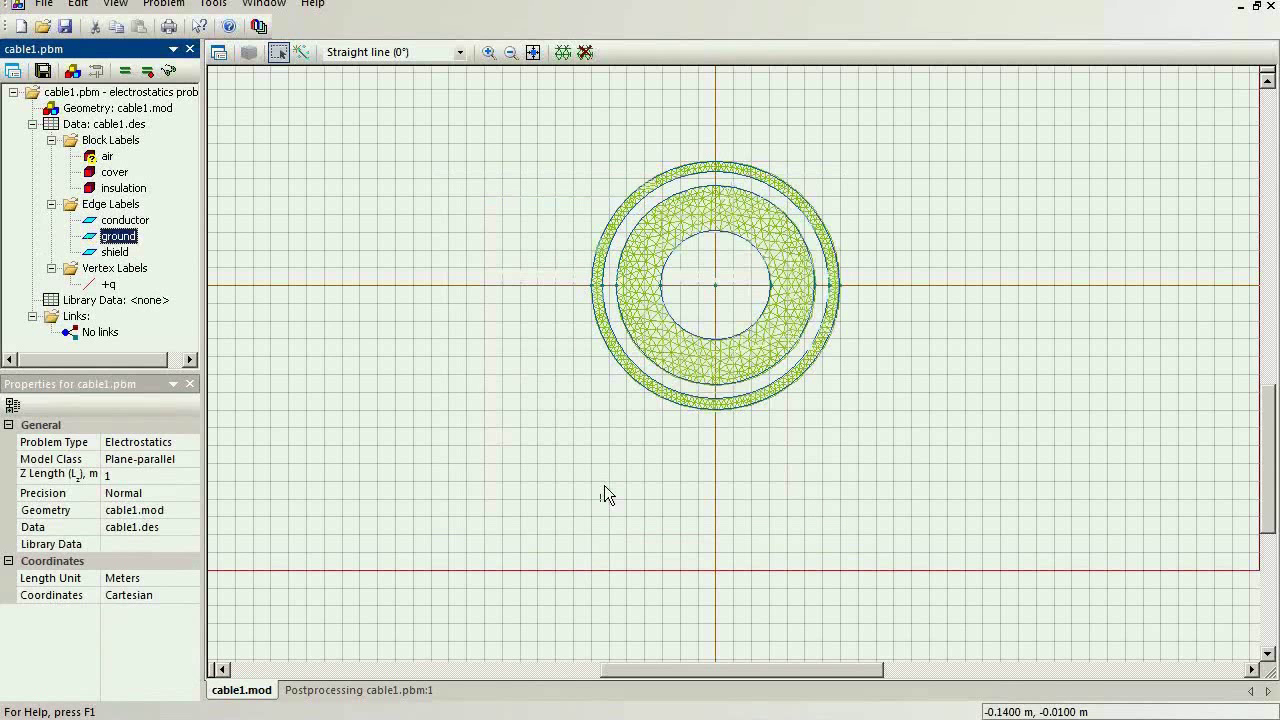
# - Replace the shield edge label's fixed voltage condition with Floating Conductor (Equal Voltage)
pyautogui.doubleClick(114, 252)
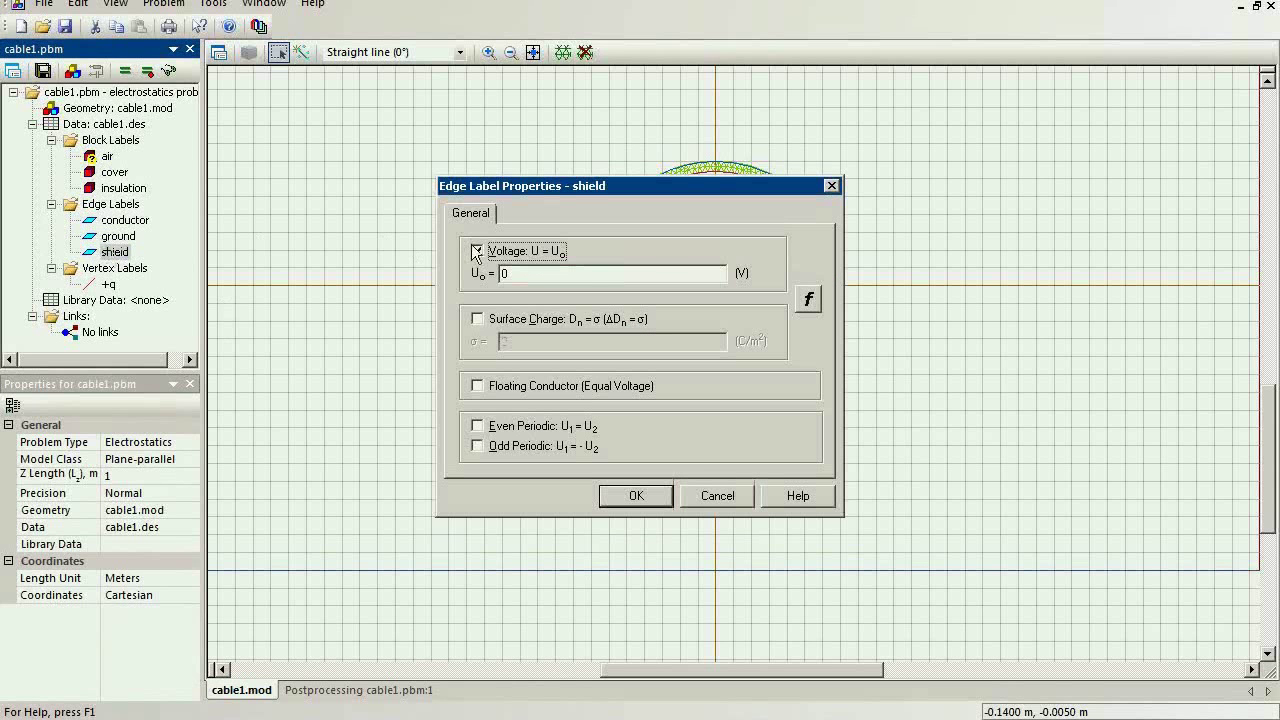
pyautogui.click(477, 251)
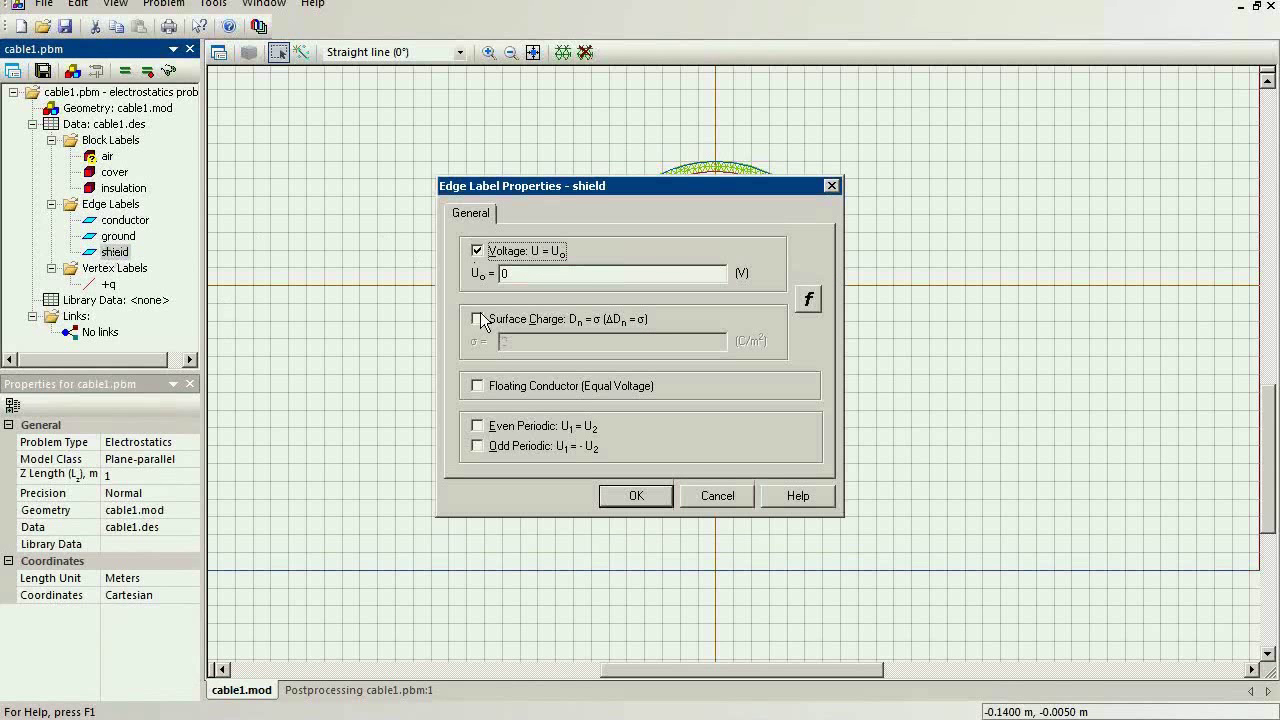
pyautogui.click(489, 386)
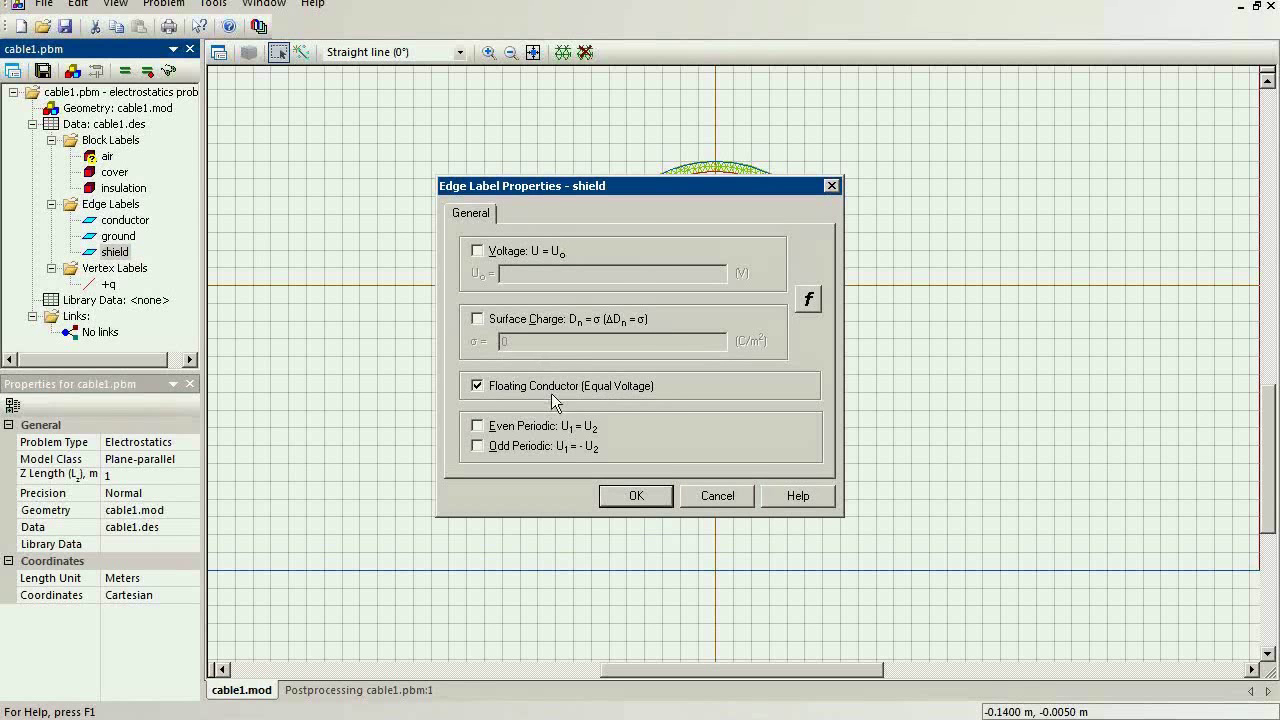
pyautogui.click(612, 497)
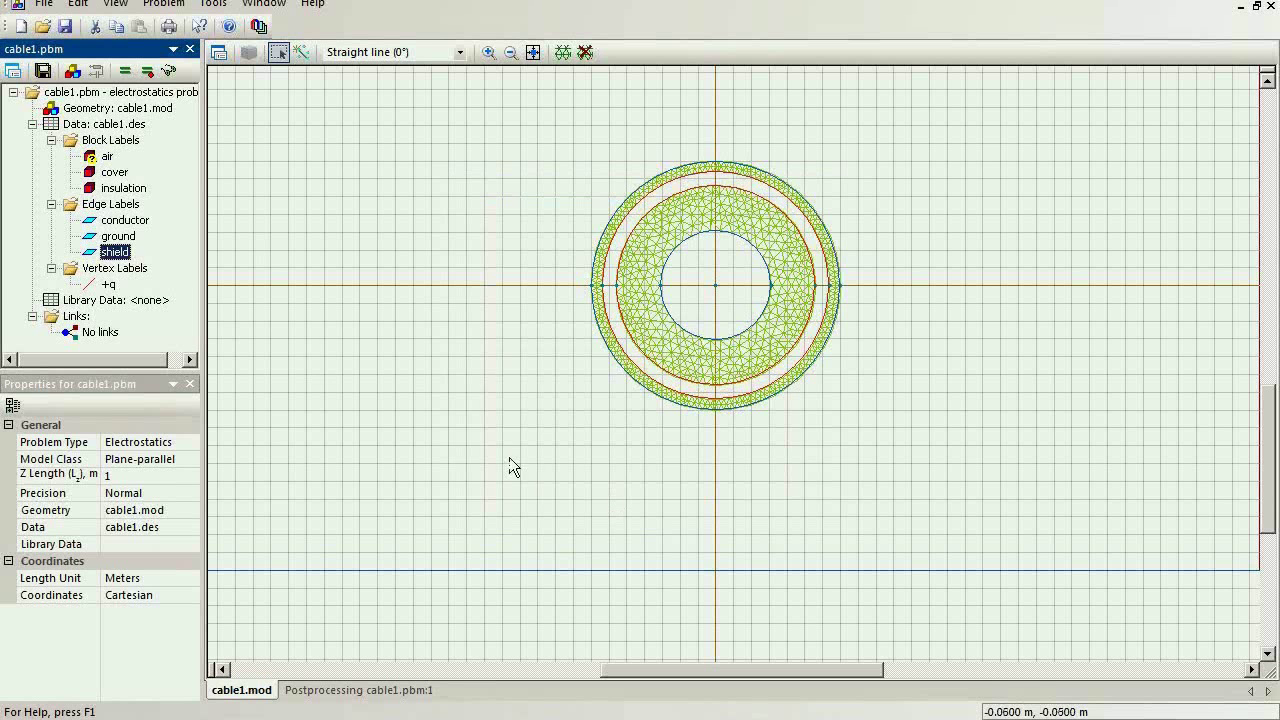
# - Build the mesh for the air region and set the air block label's relative electric permittivity to 1
pyautogui.click(131, 240)
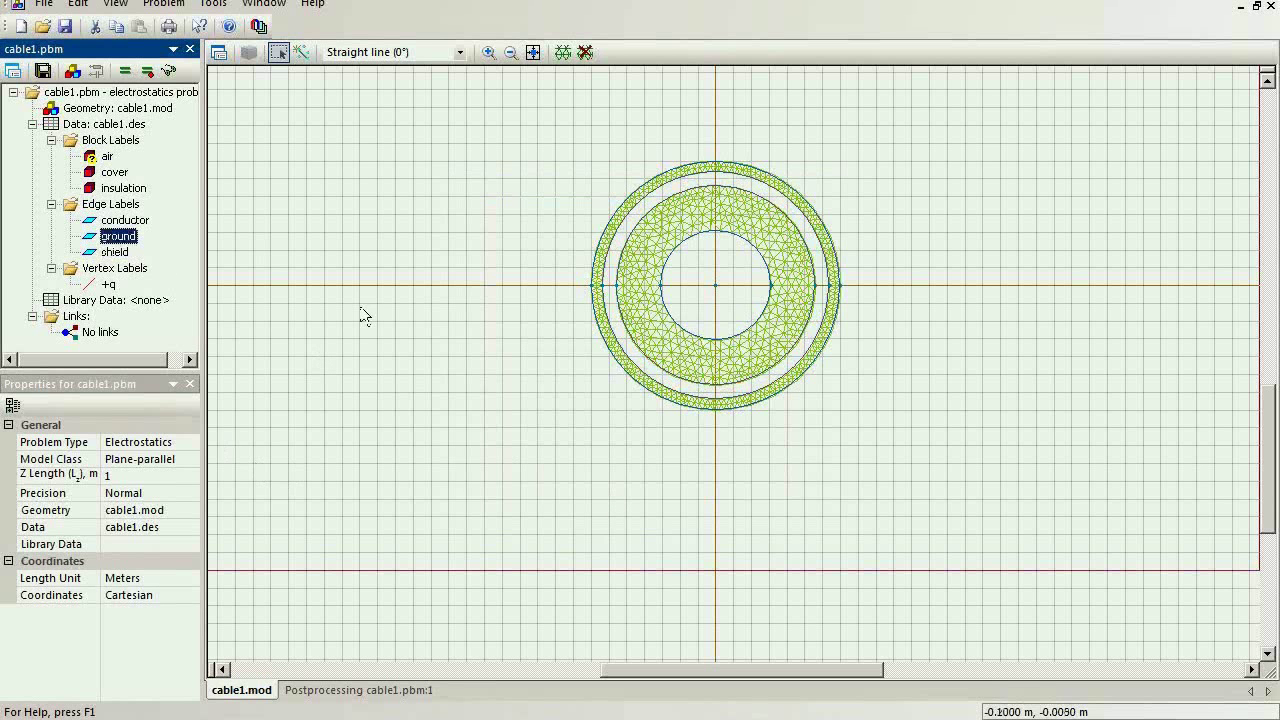
pyautogui.click(556, 59)
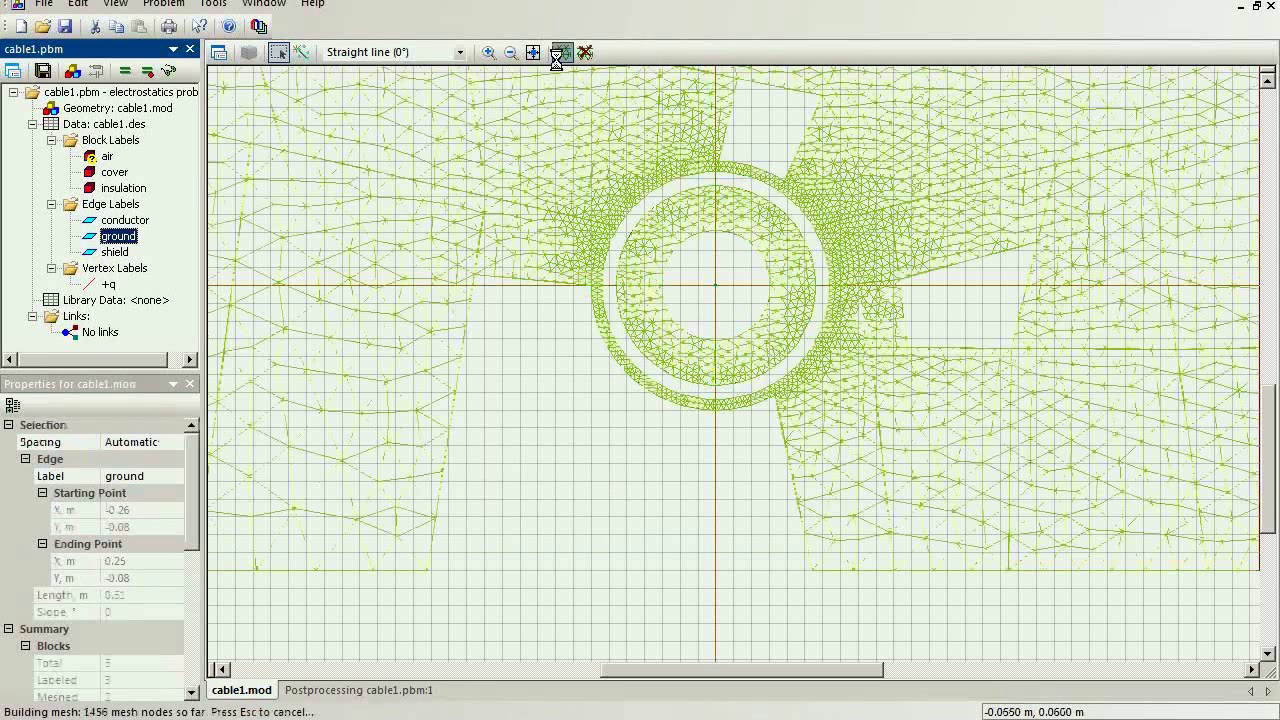
pyautogui.doubleClick(104, 159)
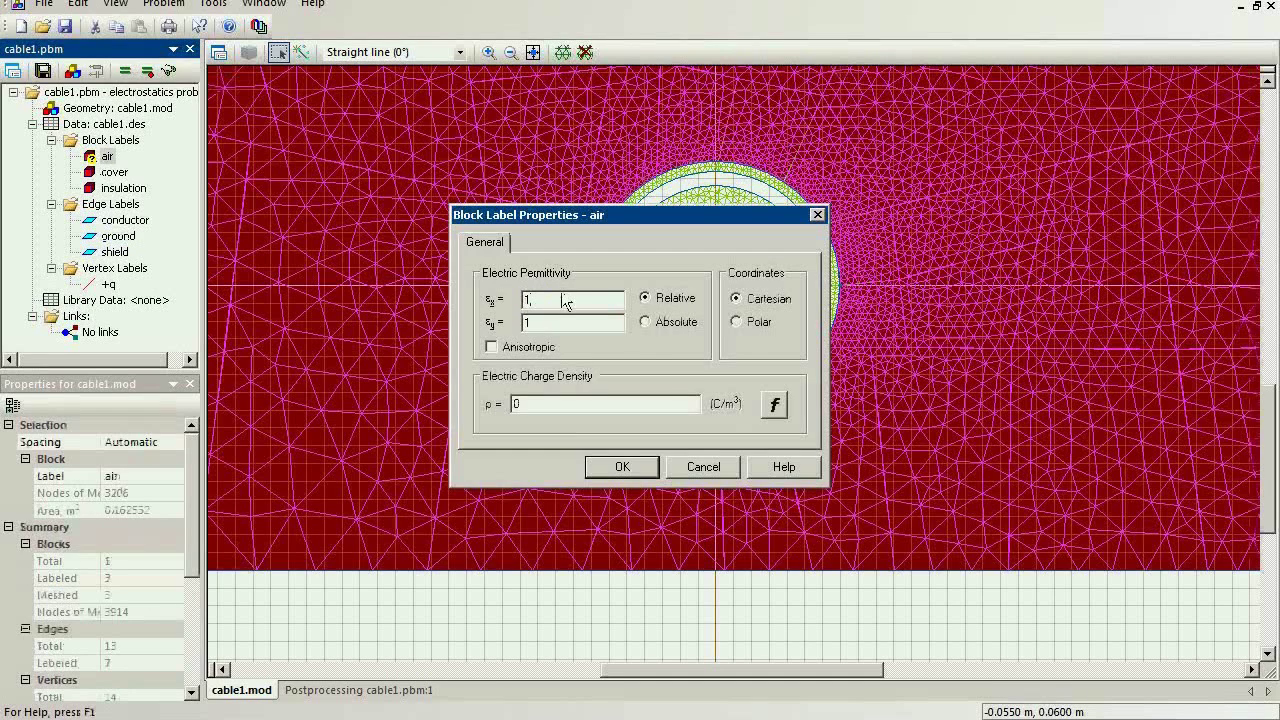
pyautogui.click(605, 465)
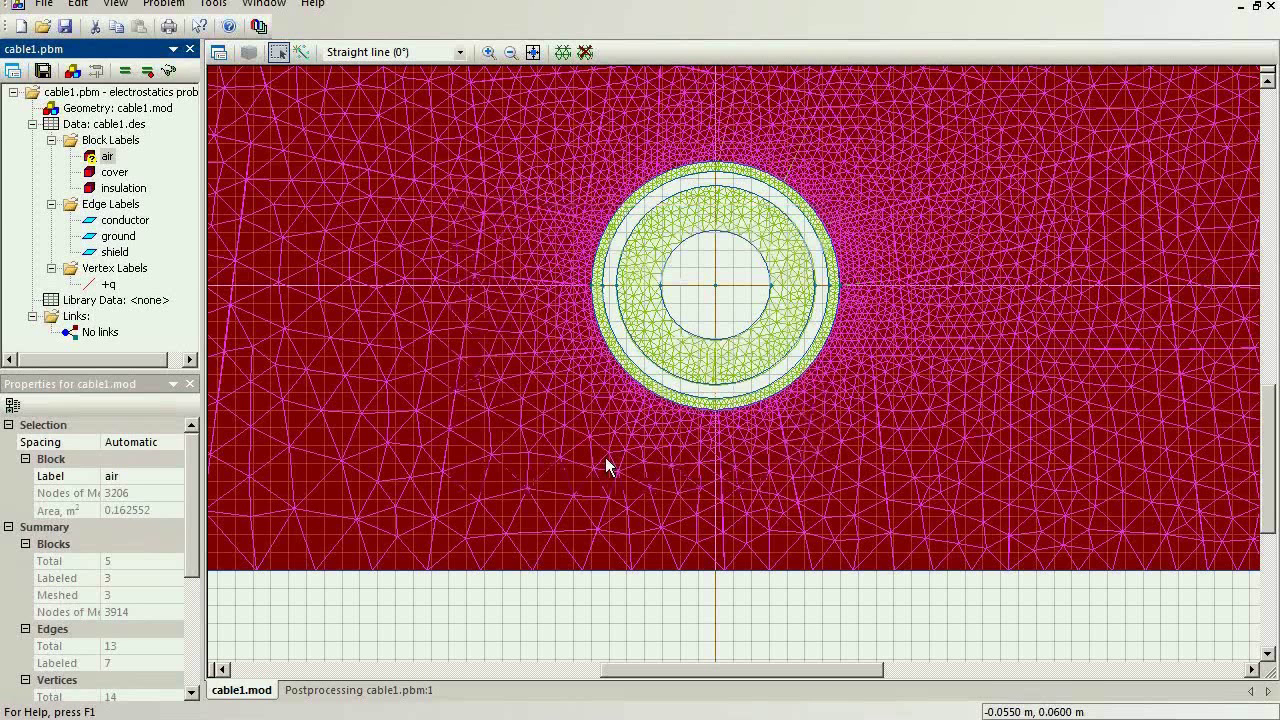
# - Solve the cable1 electrostatics problem and open its field results
pyautogui.click(124, 71)
pyautogui.press('Return')
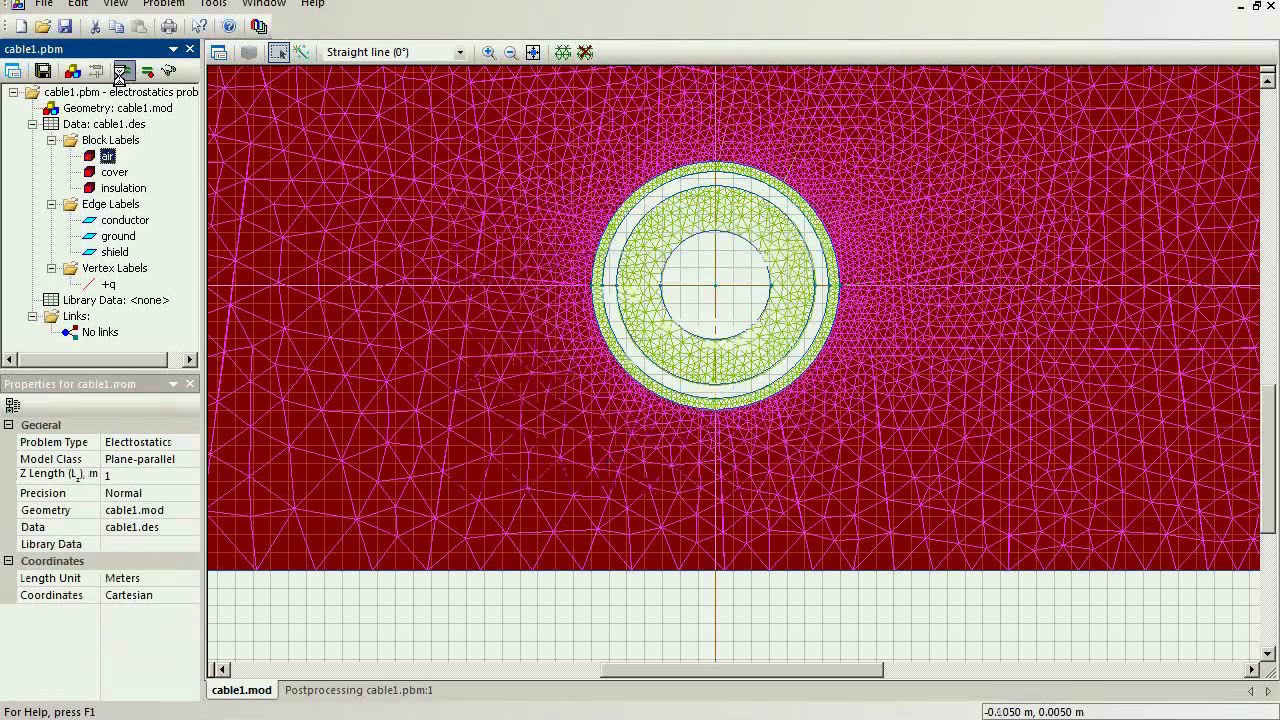
pyautogui.press('Return')
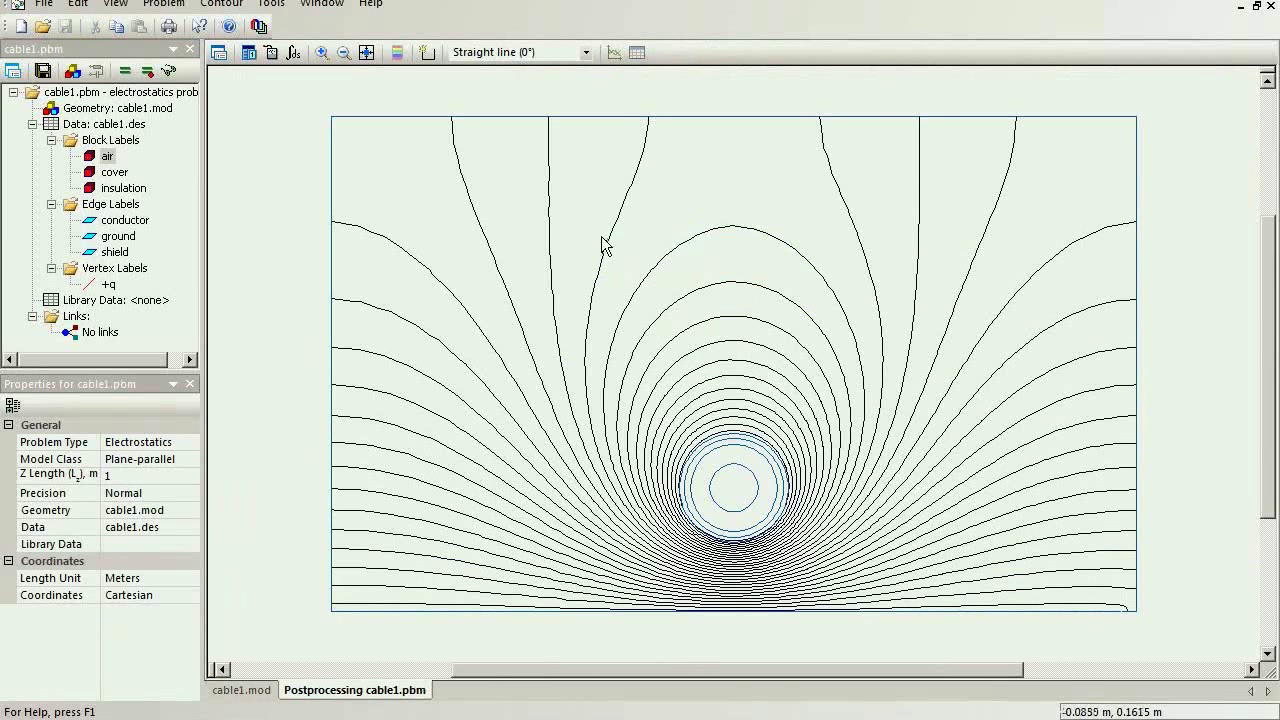
# - Draw a vertical straight contour from the bottom of the cable's shield down past the ground edge and calculate the potential difference along it
pyautogui.click(322, 53)
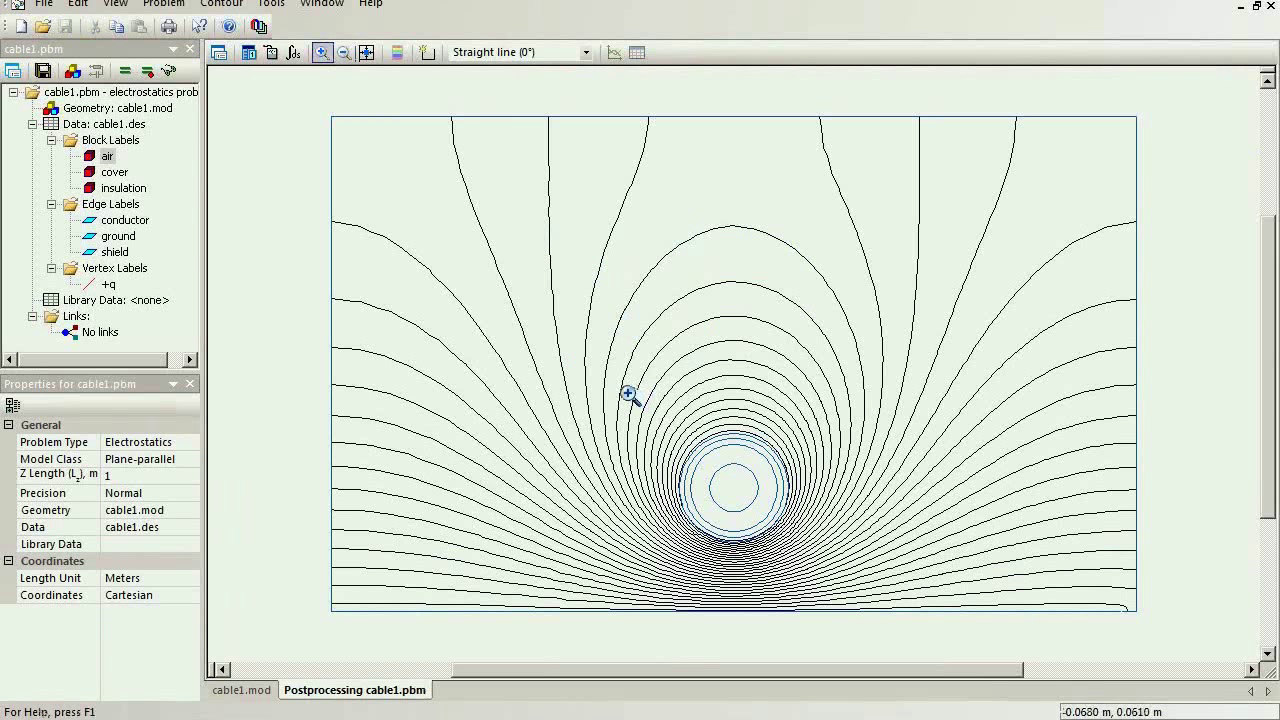
pyautogui.moveTo(628, 391); pyautogui.dragTo(843, 629)
pyautogui.click(428, 52)
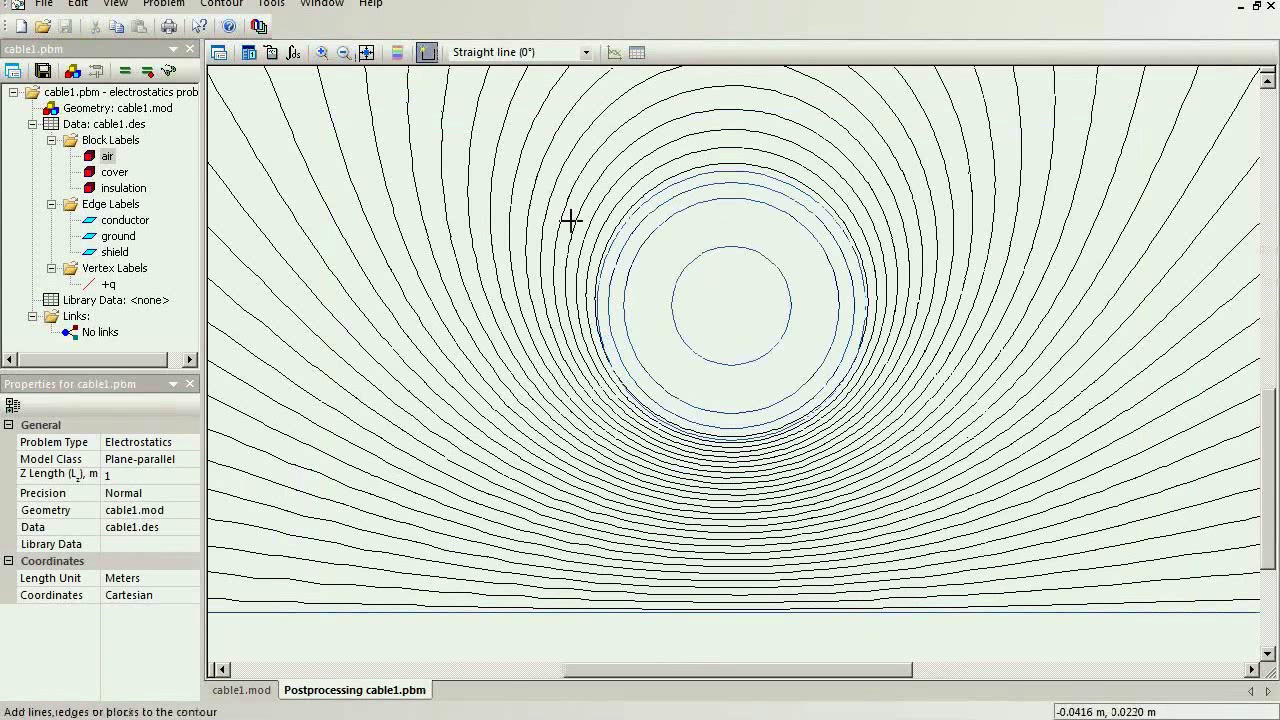
pyautogui.moveTo(735, 421); pyautogui.dragTo(736, 622)
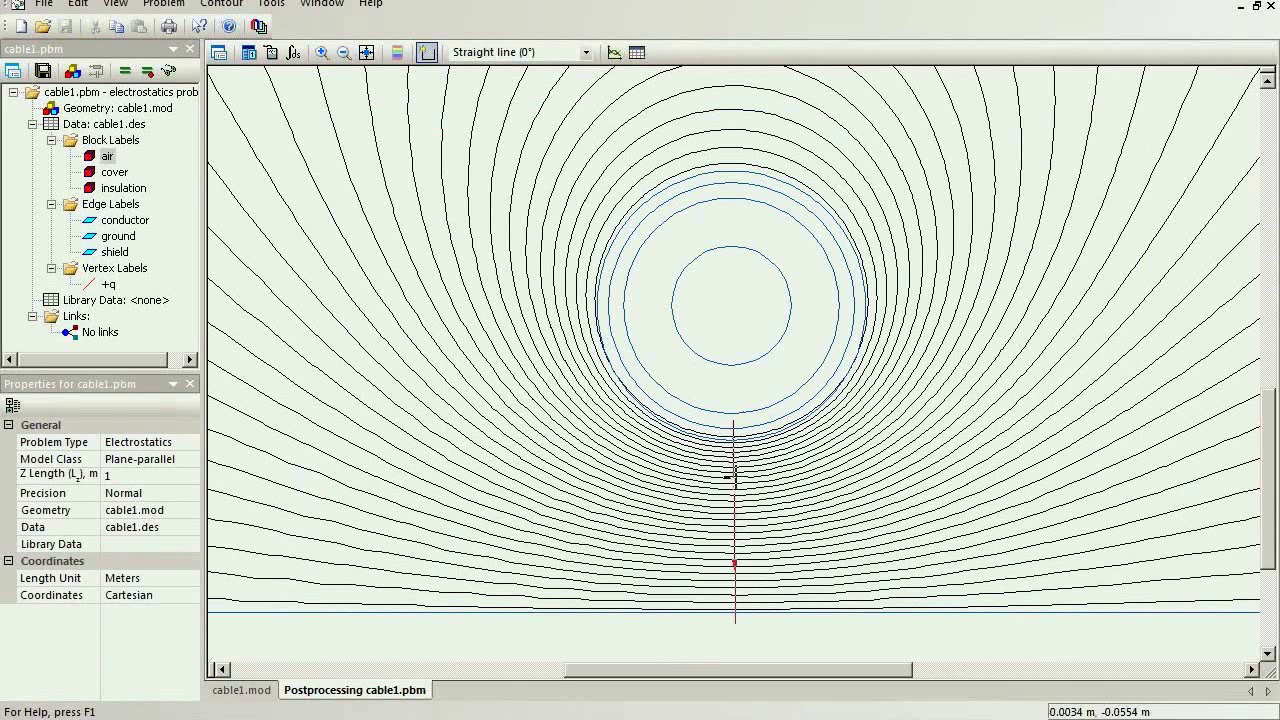
pyautogui.click(294, 52)
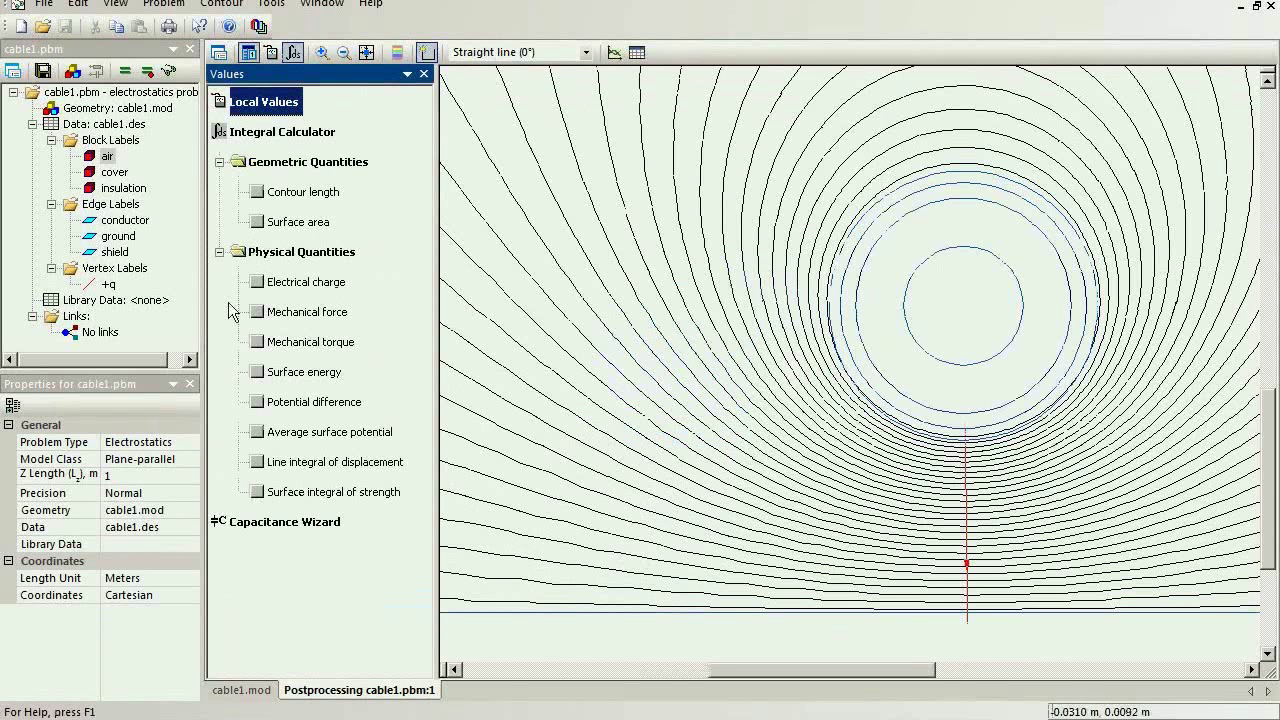
pyautogui.click(256, 402)
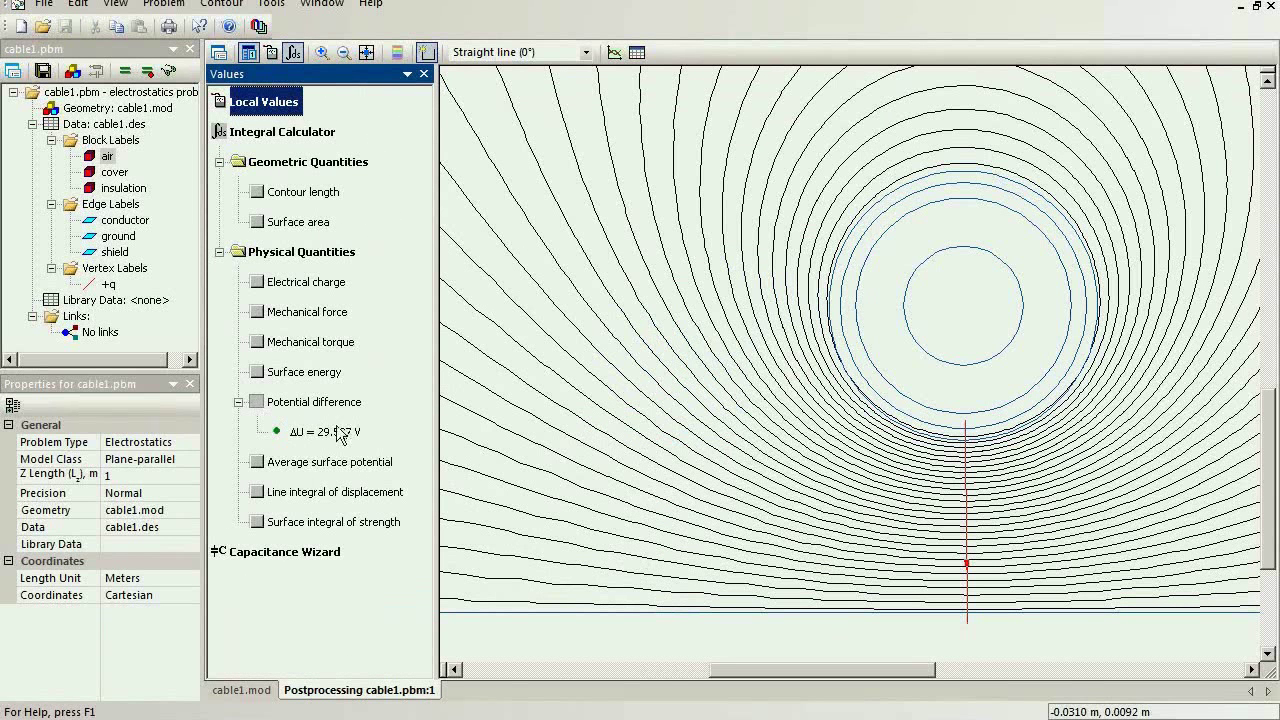